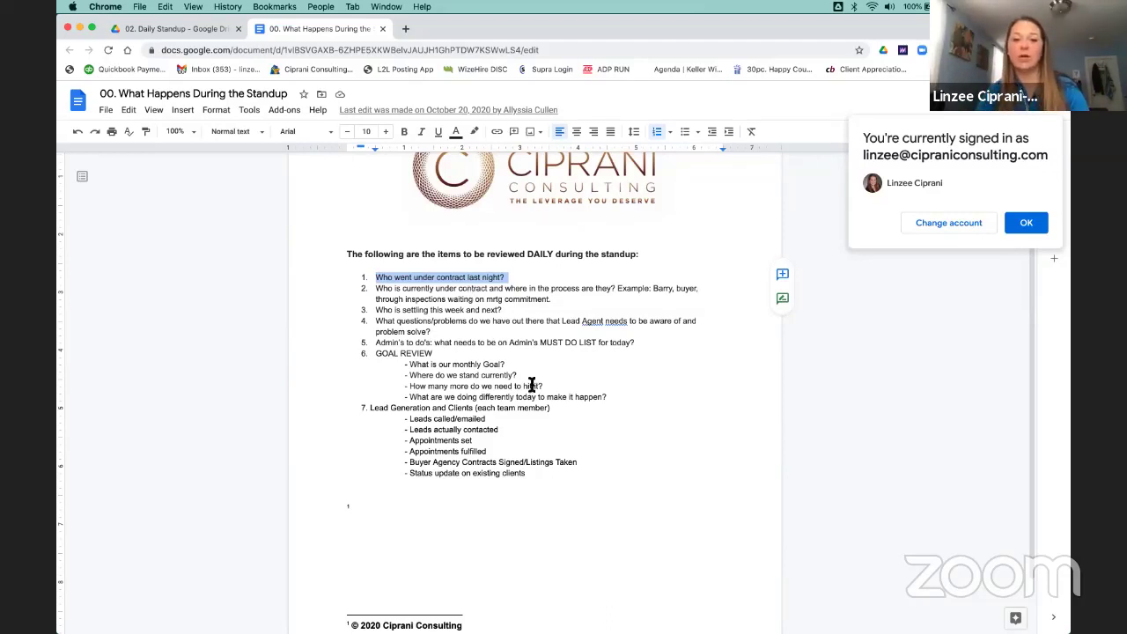
Highlight the second standup agenda item, about who is currently under contract and where they are in the process.
{"action": "key", "text": "Down"}
{"action": "key", "text": "Home"}
{"action": "key", "text": "shift+alt+Down"}
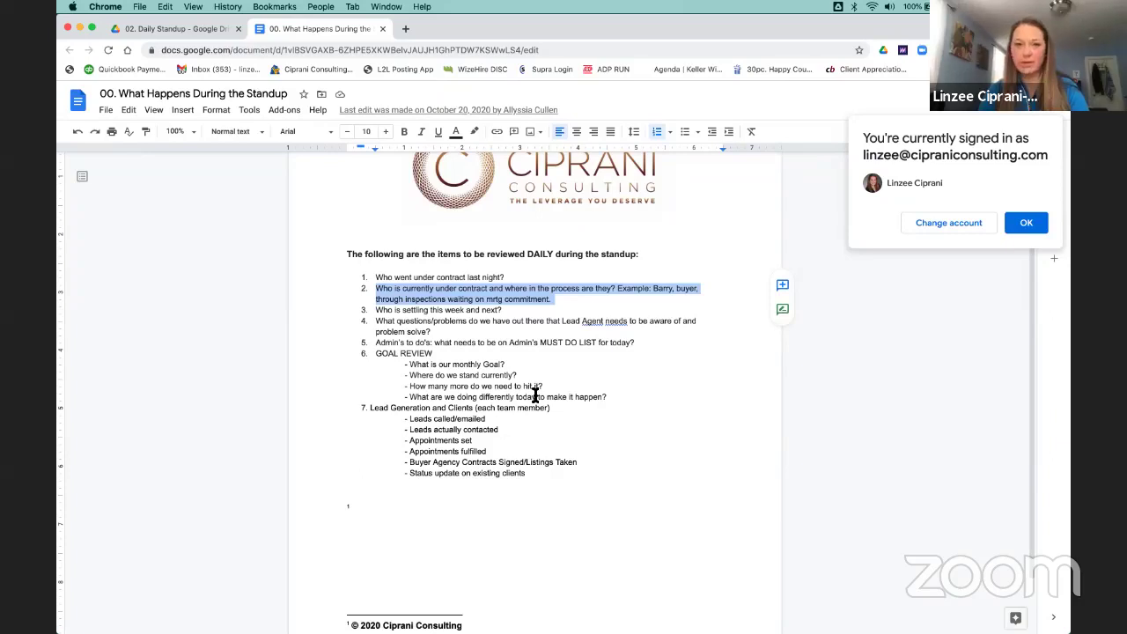
Open the 01. Daily Standup Spread Sheet from the 02. Daily Standup folder in Google Drive.
{"action": "left_click", "coordinate": [174, 29]}
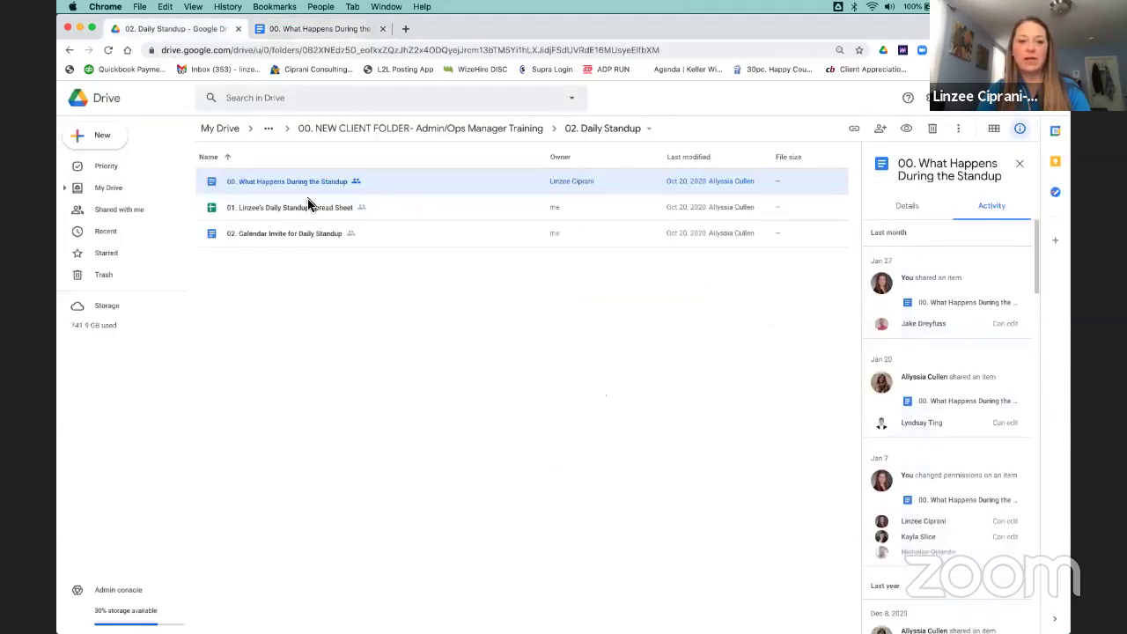
{"action": "double_click", "coordinate": [305, 206]}
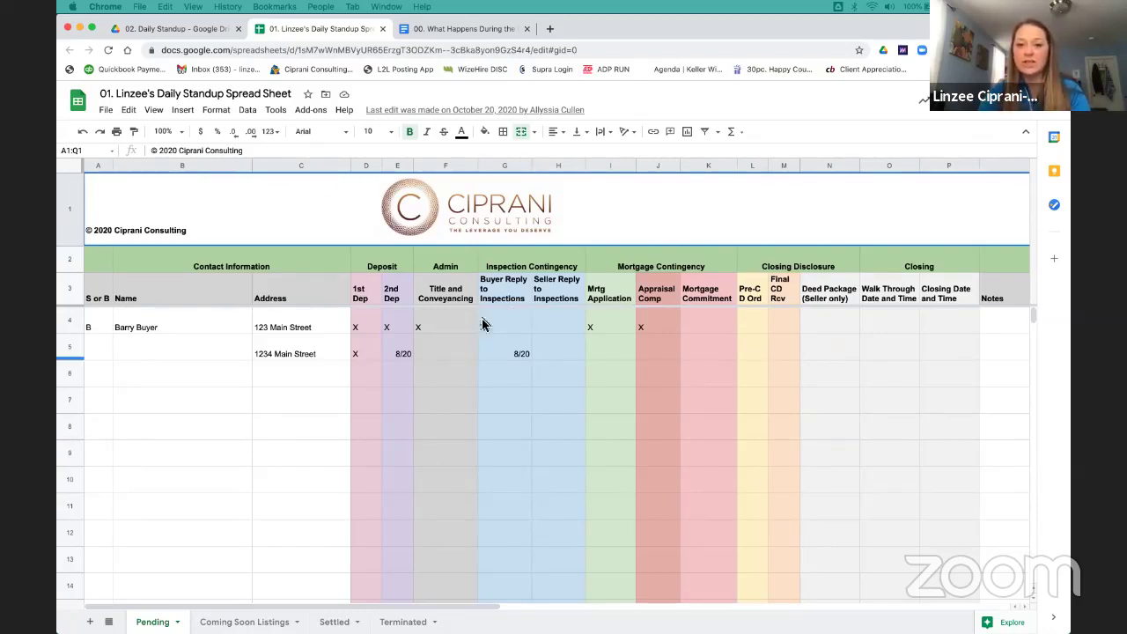
Review the Pending sheet's column headings, from 1st Dep and 2nd Dep through Title and Conveyancing, Closing Disclosure, Closing and Notes.
{"action": "left_click", "coordinate": [364, 293]}
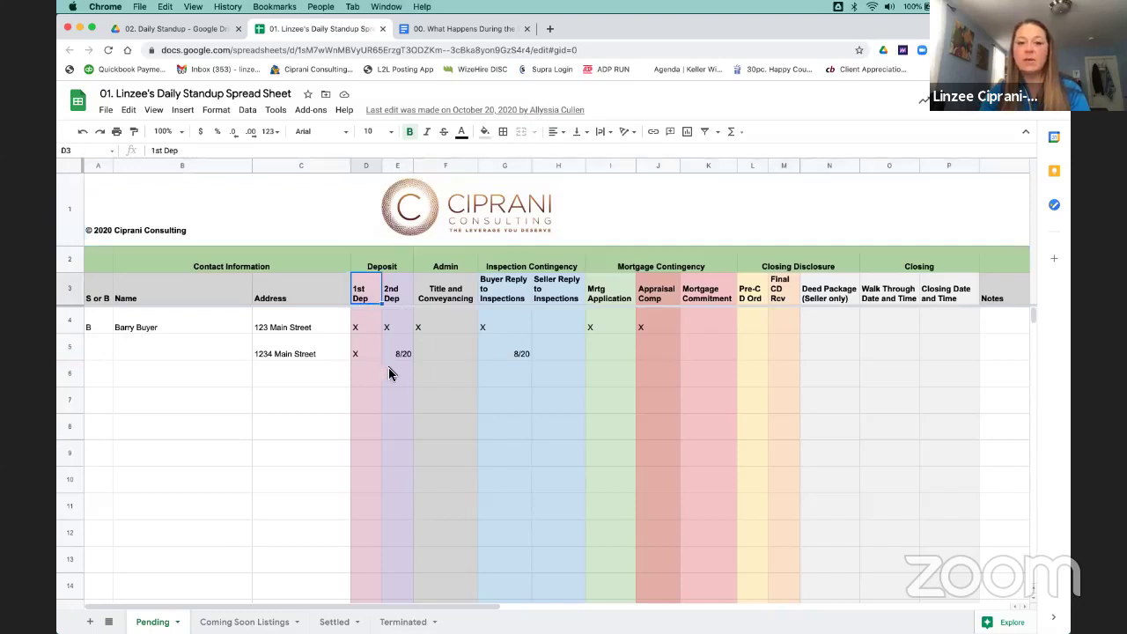
{"action": "left_click", "coordinate": [394, 293]}
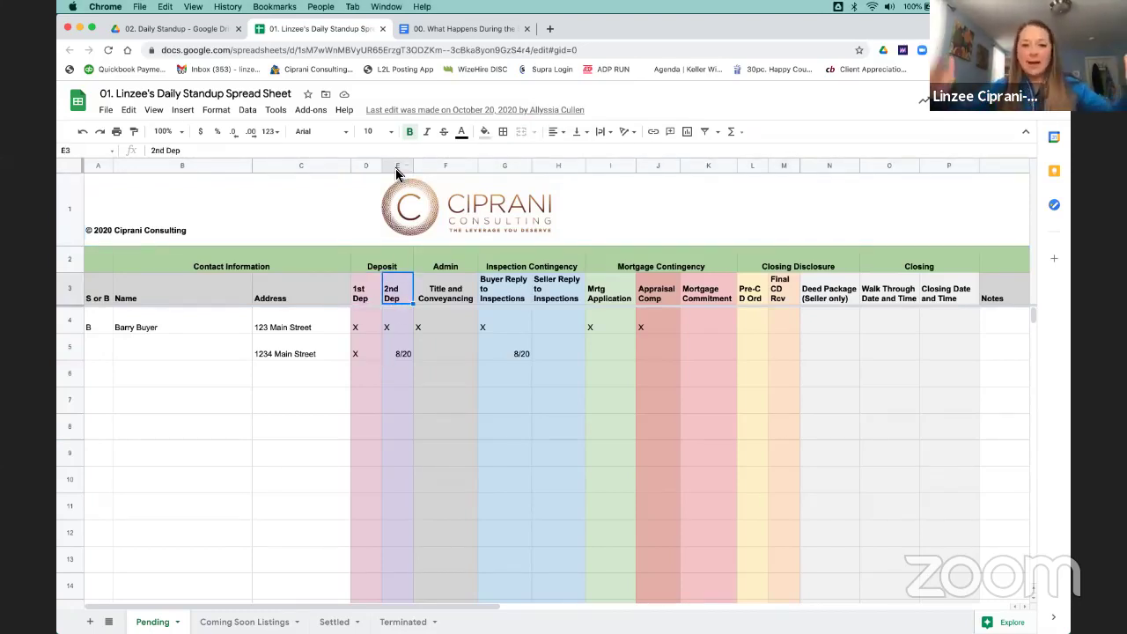
{"action": "left_click", "coordinate": [457, 291]}
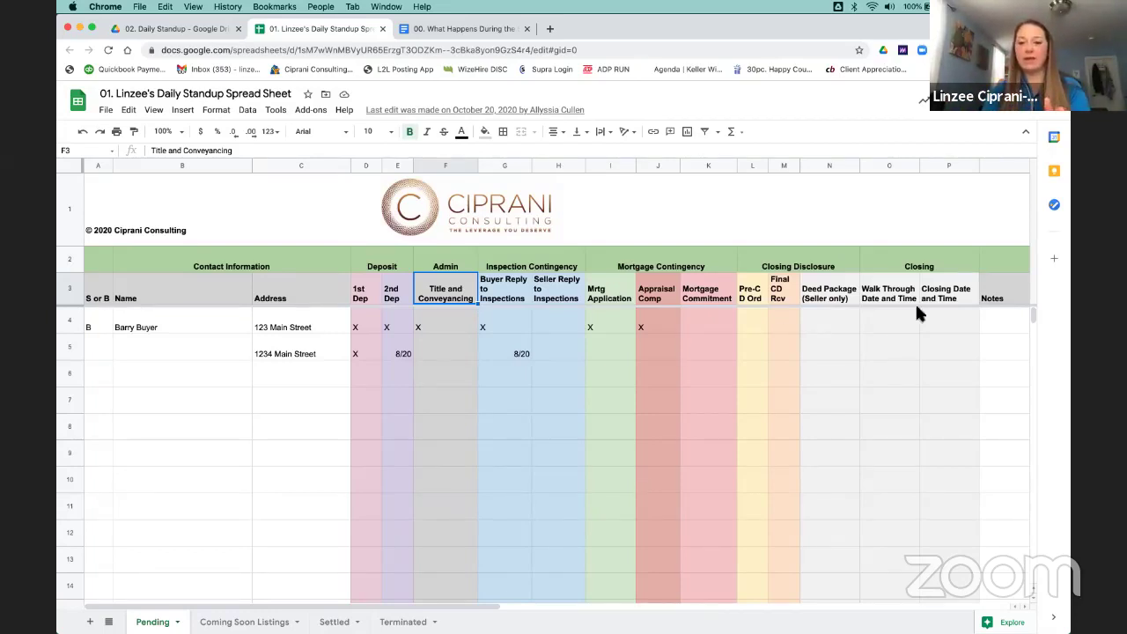
{"action": "left_click", "coordinate": [833, 168]}
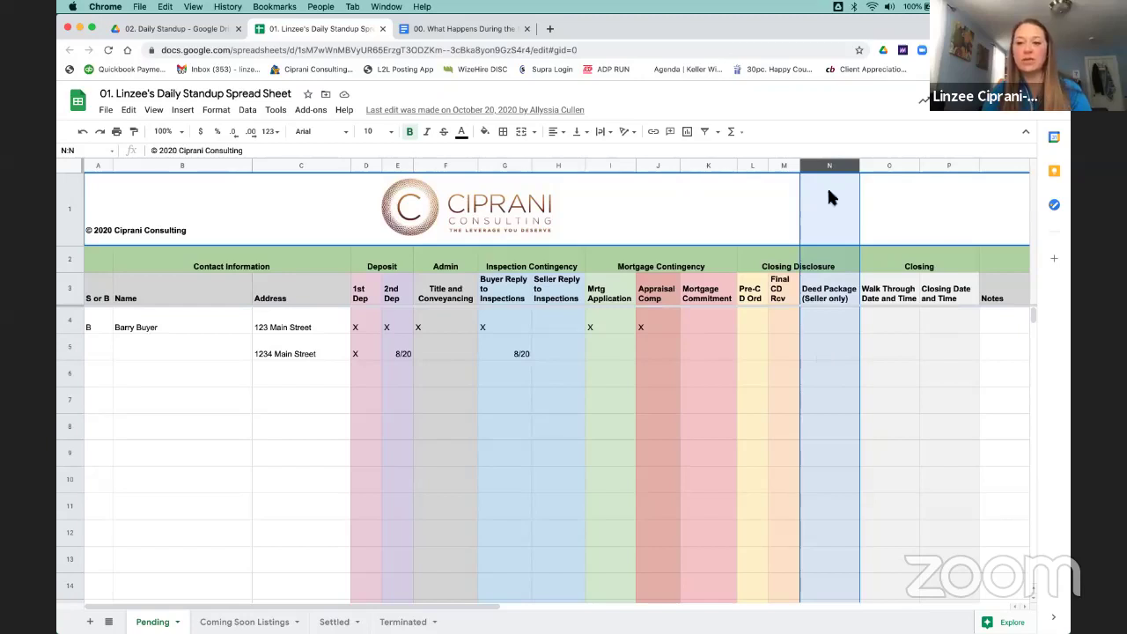
{"action": "left_click", "coordinate": [752, 321]}
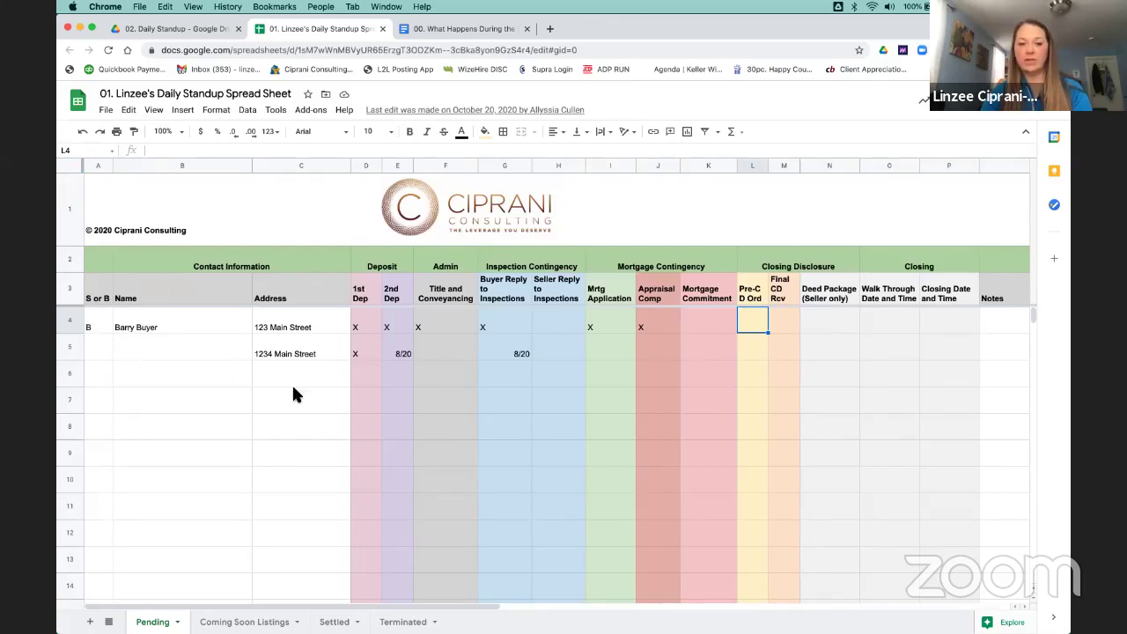
{"action": "scroll", "coordinate": [837, 374], "scroll_direction": "right", "scroll_amount": 6}
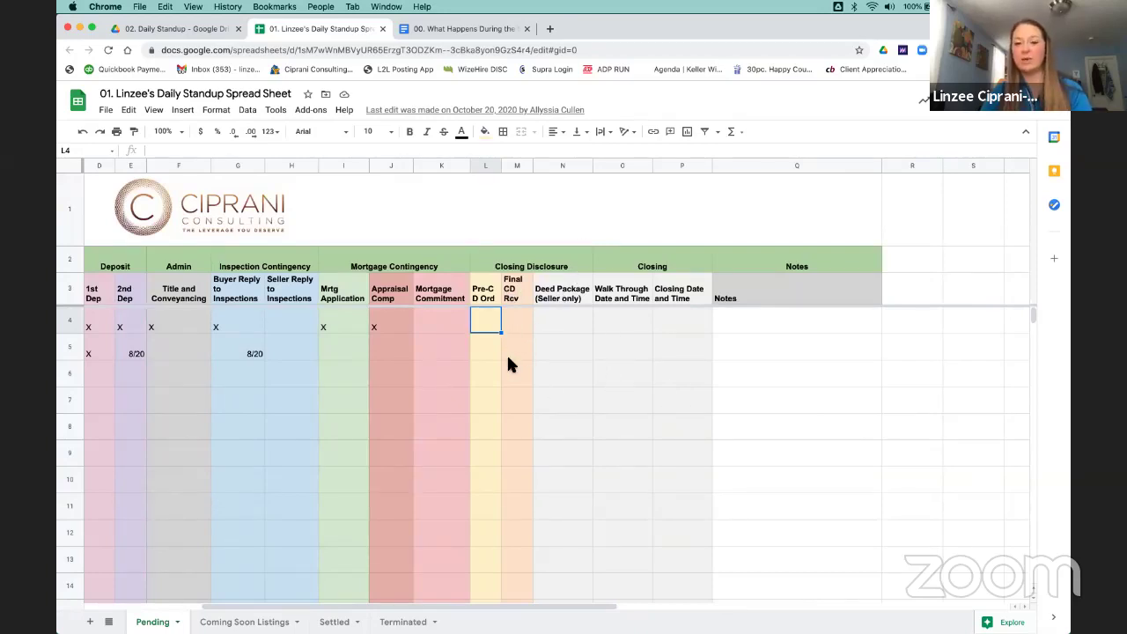
{"action": "scroll", "coordinate": [506, 352], "scroll_direction": "left", "scroll_amount": 5}
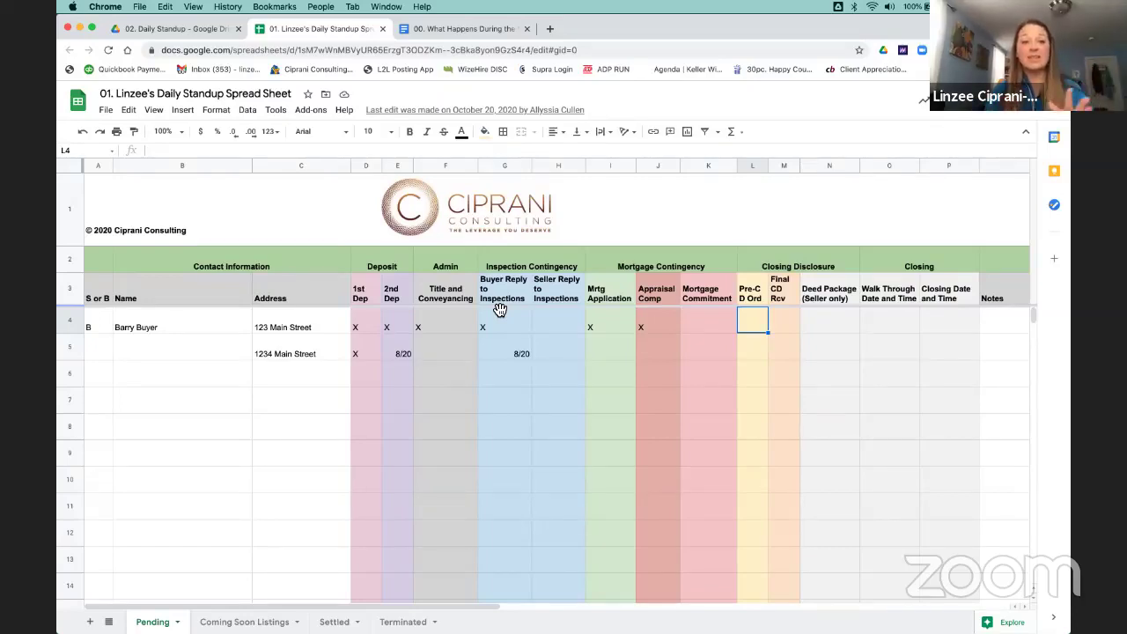
Go through the second sample transaction's cells in row 5, from 1st Dep to Appraisal Comp and Mortgage Commitment.
{"action": "left_click", "coordinate": [359, 353]}
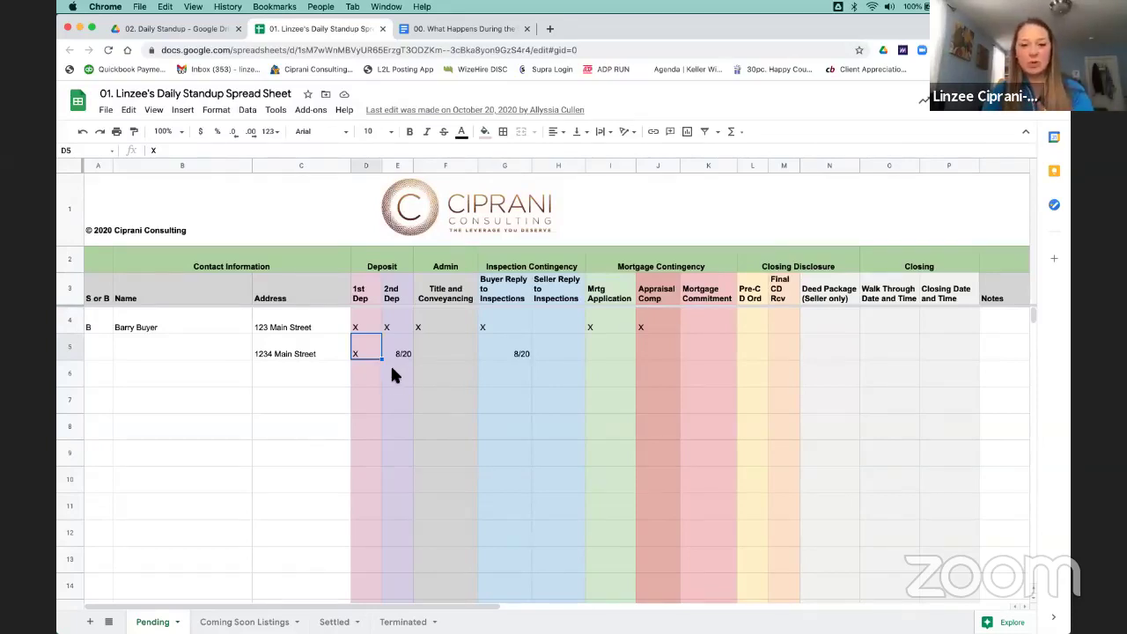
{"action": "left_click", "coordinate": [394, 353]}
{"action": "left_click", "coordinate": [450, 351]}
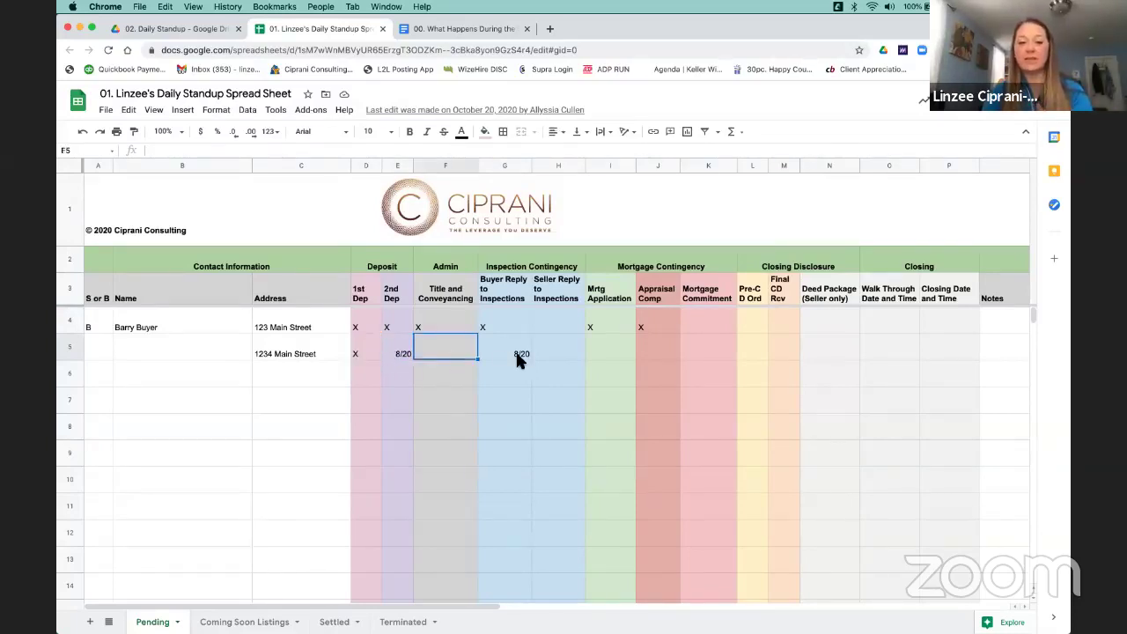
{"action": "left_click", "coordinate": [515, 354]}
{"action": "left_click", "coordinate": [557, 347]}
{"action": "left_click", "coordinate": [640, 355]}
{"action": "left_click", "coordinate": [721, 352]}
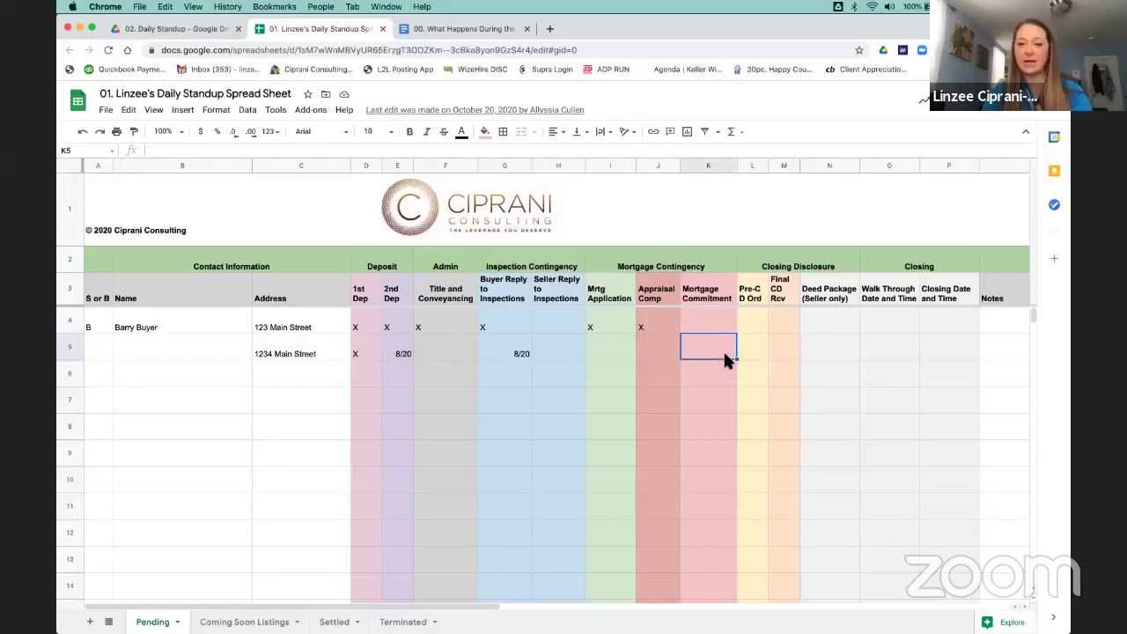
{"action": "left_click", "coordinate": [652, 353]}
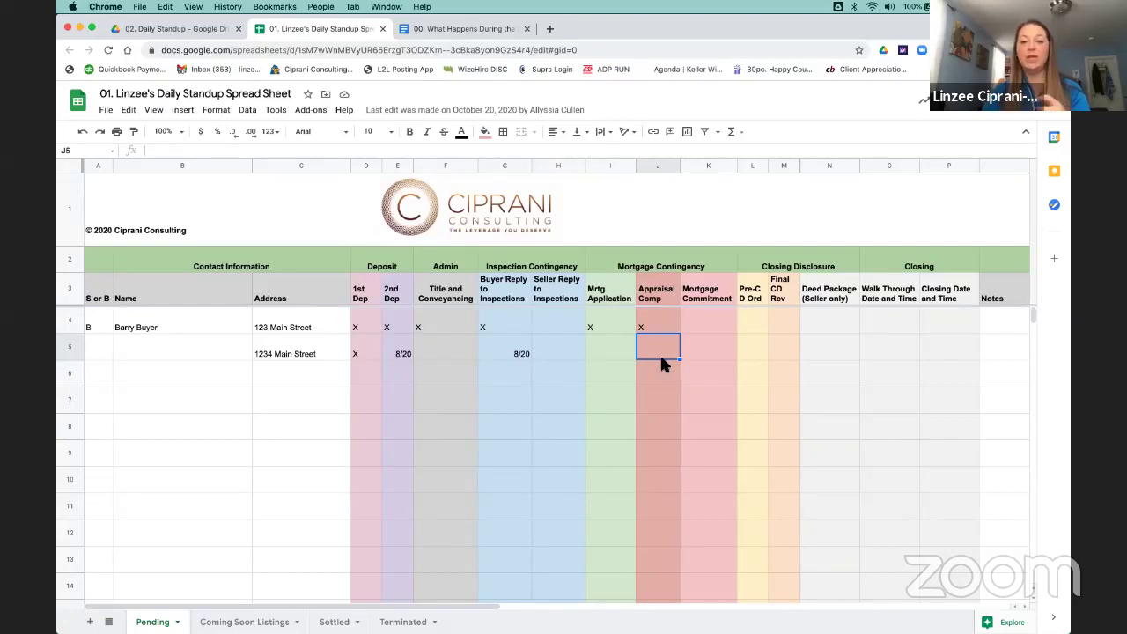
{"action": "key", "text": "Tab"}
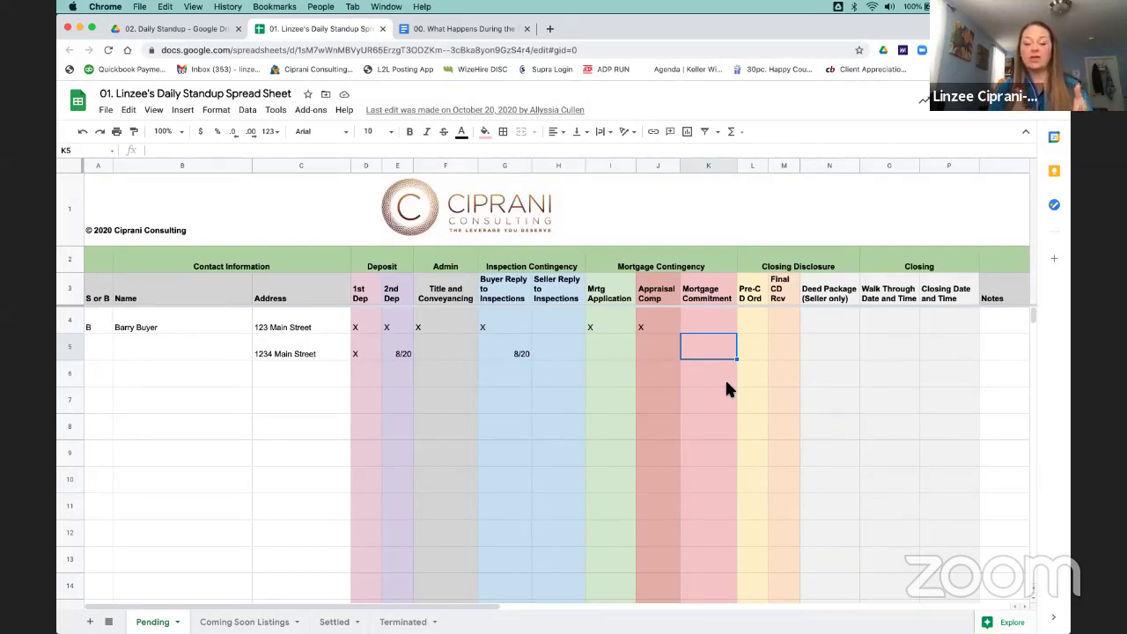
{"action": "left_click", "coordinate": [666, 352]}
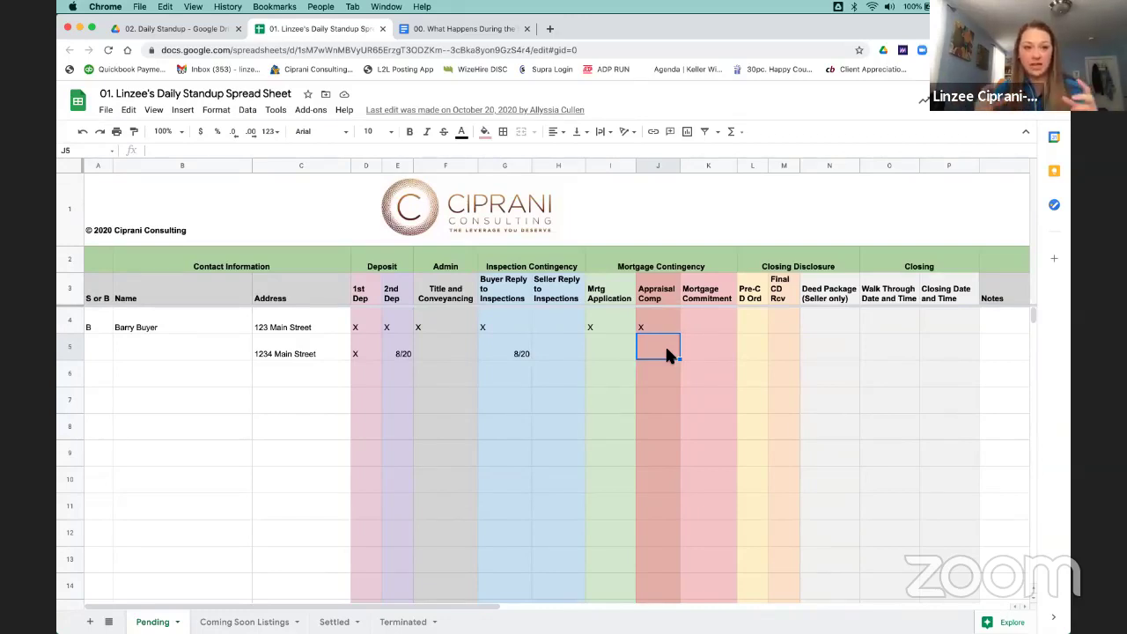
{"action": "left_click", "coordinate": [711, 357]}
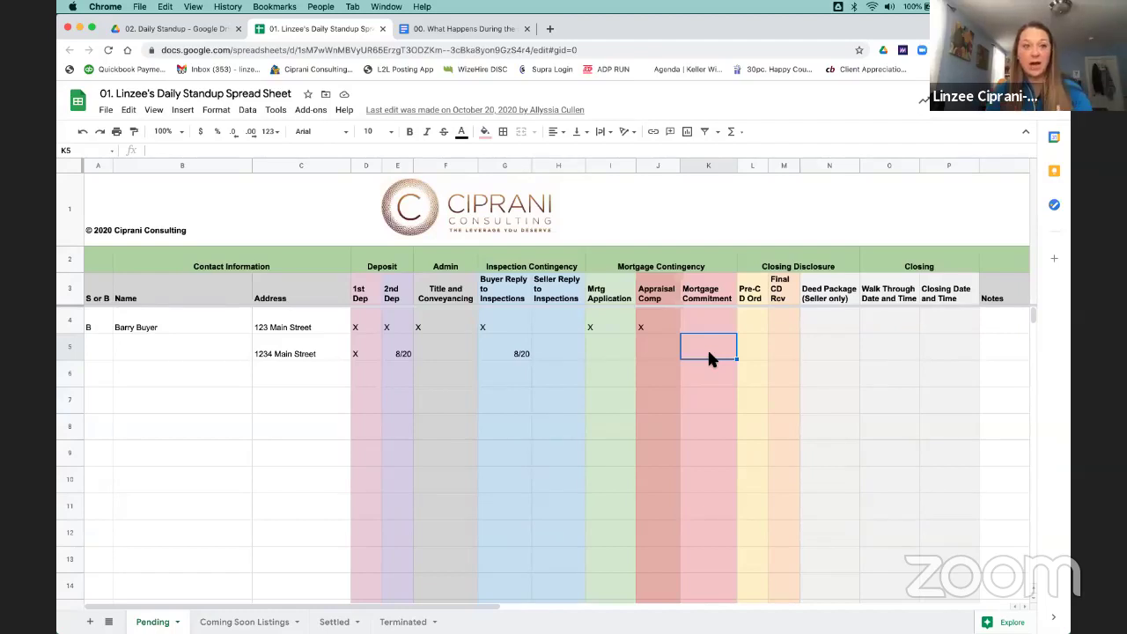
{"action": "left_click", "coordinate": [654, 346]}
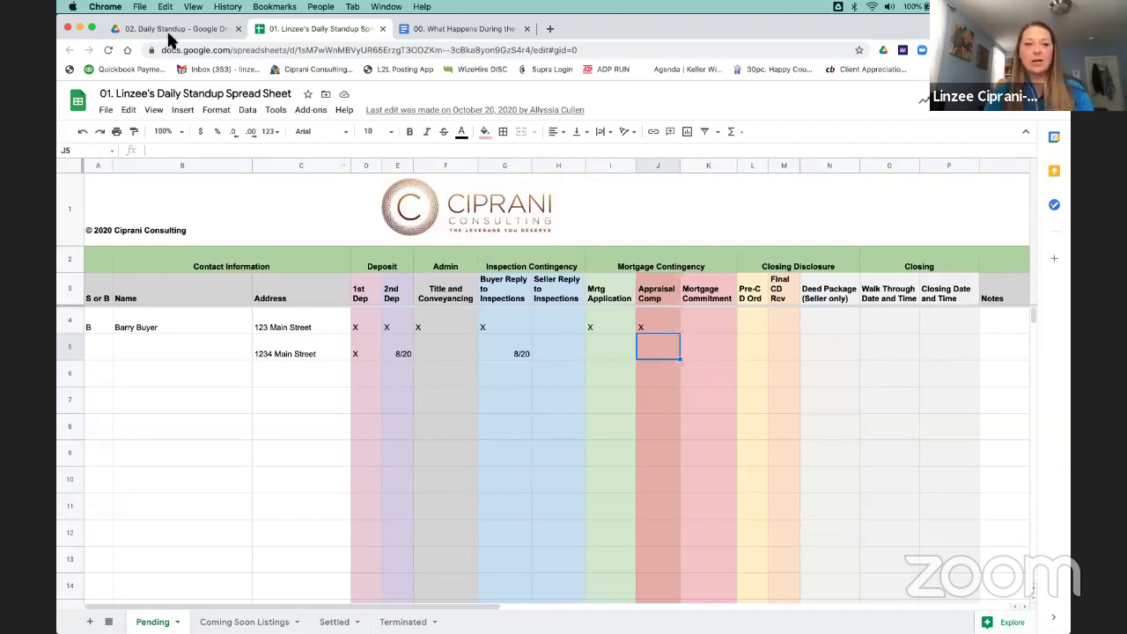
Open the CT Daily Standup spreadsheet from the team Drive's 01. Operations Manual folder, inside 00. Morning Standup Call.
{"action": "left_click", "coordinate": [125, 29]}
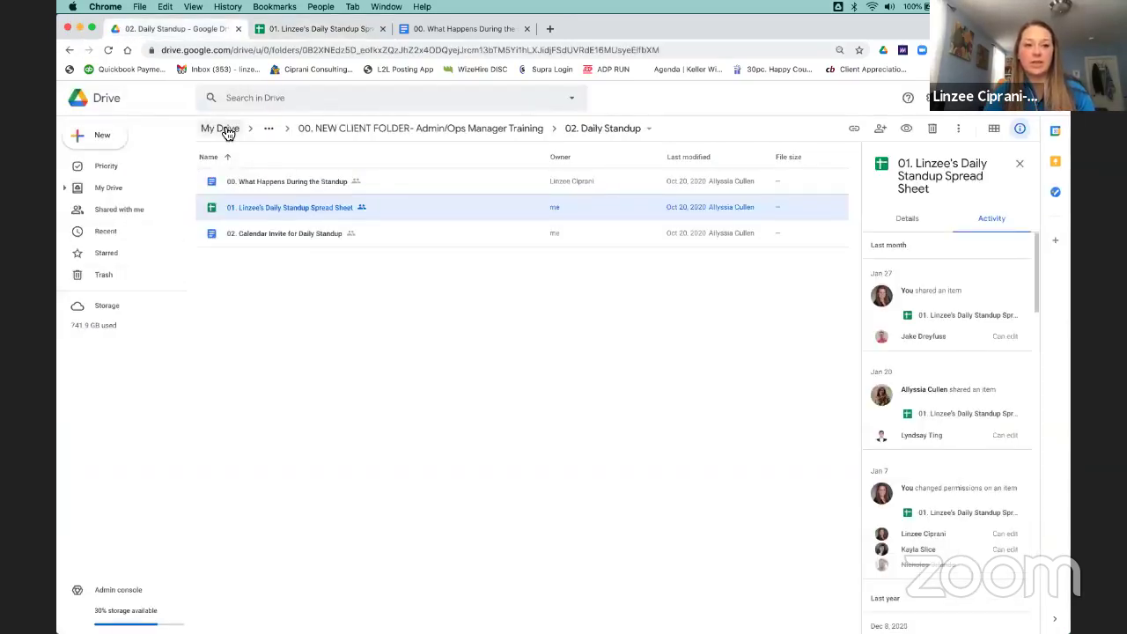
{"action": "key", "text": "super+bracketleft"}
{"action": "double_click", "coordinate": [256, 343]}
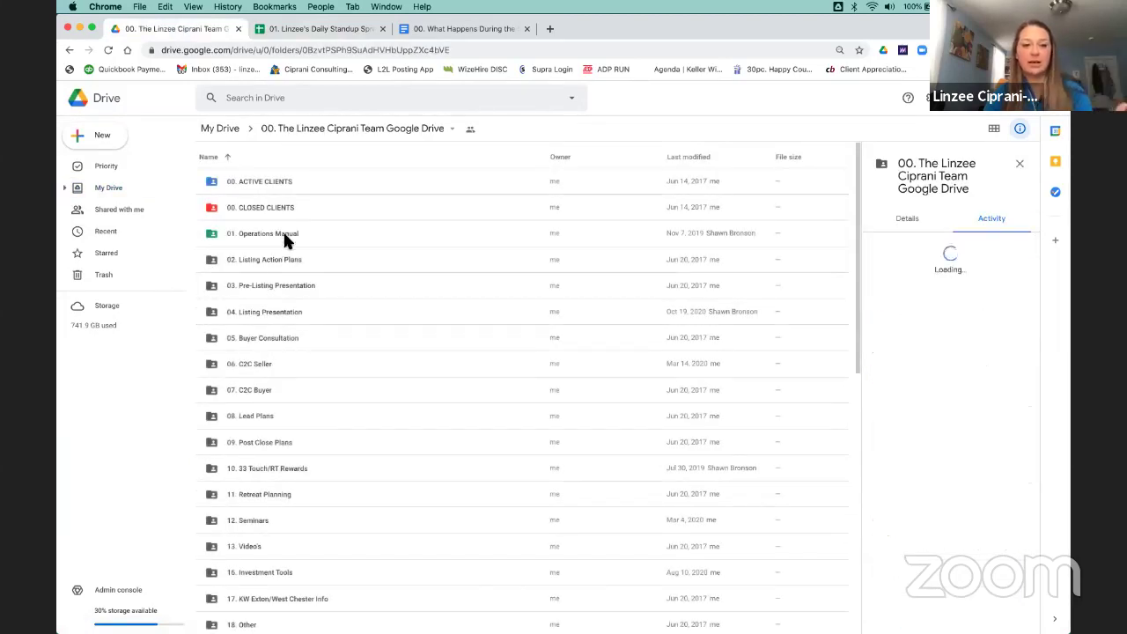
{"action": "double_click", "coordinate": [277, 236]}
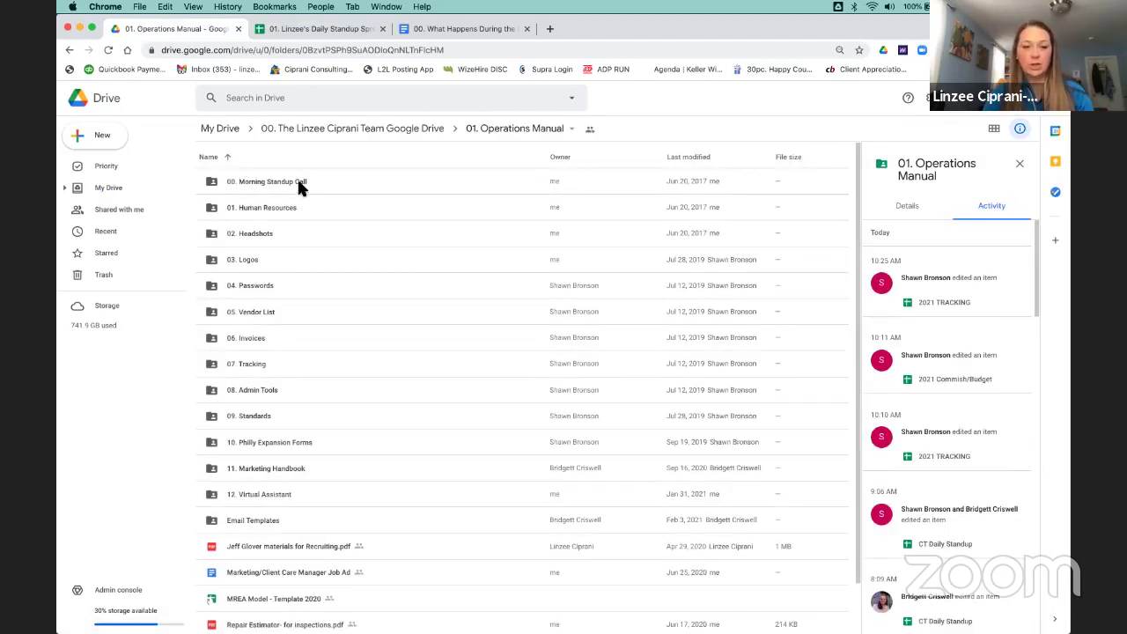
{"action": "double_click", "coordinate": [298, 183]}
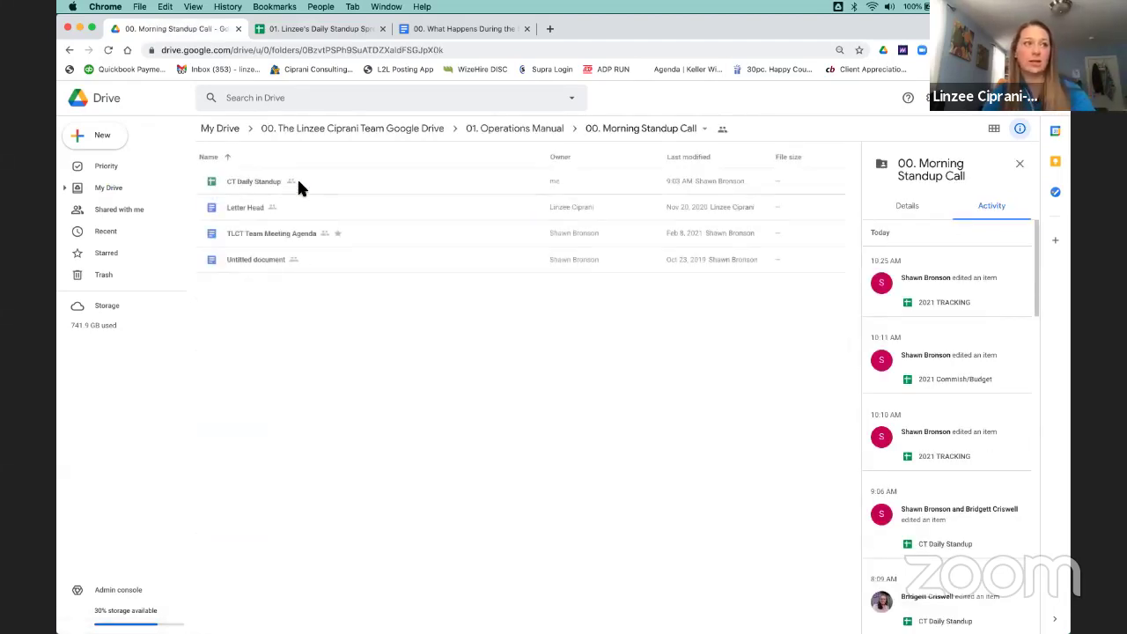
{"action": "double_click", "coordinate": [258, 182]}
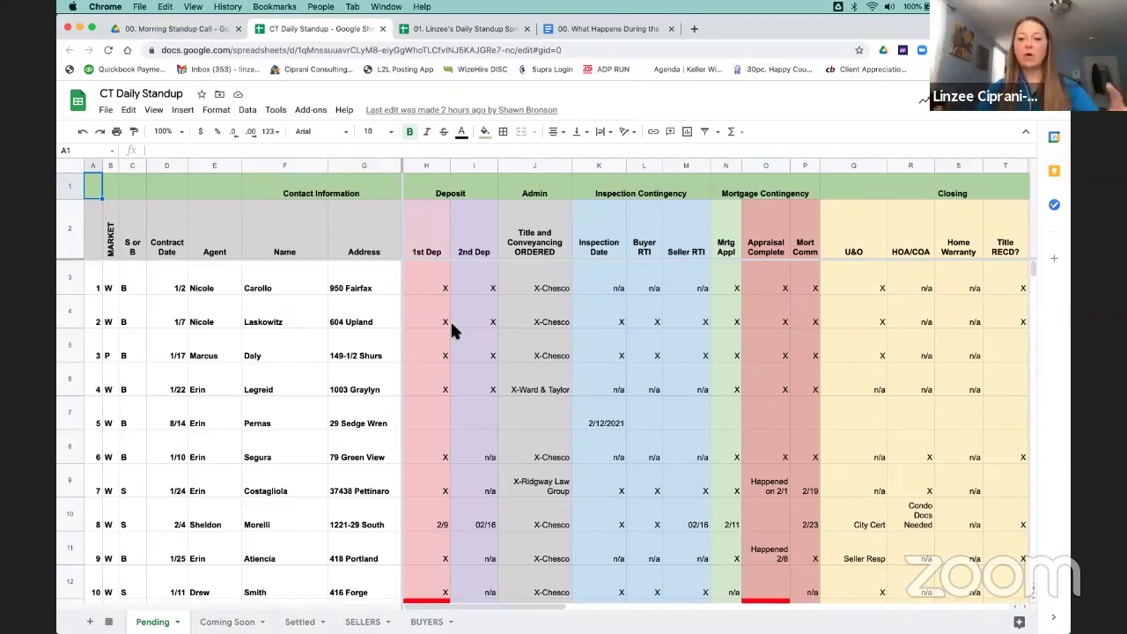
Look over the Pending sheet of CT Daily Standup, from the Deposit columns to the sales prices and down the transaction rows.
{"action": "scroll", "coordinate": [503, 386], "scroll_direction": "right", "scroll_amount": 5}
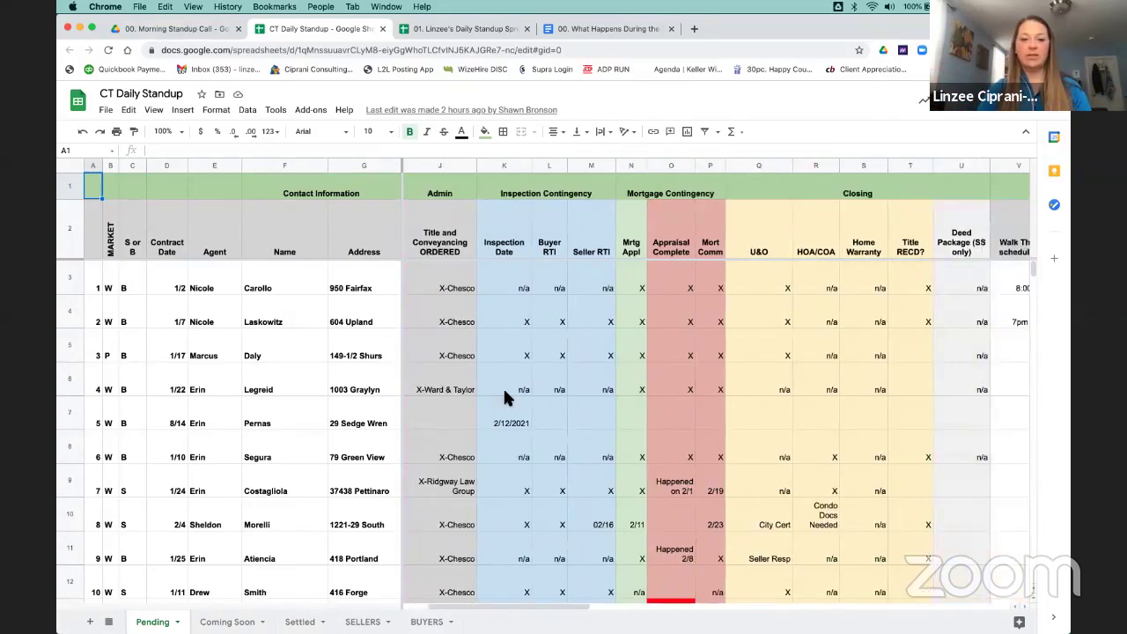
{"action": "scroll", "coordinate": [503, 386], "scroll_direction": "left", "scroll_amount": 5}
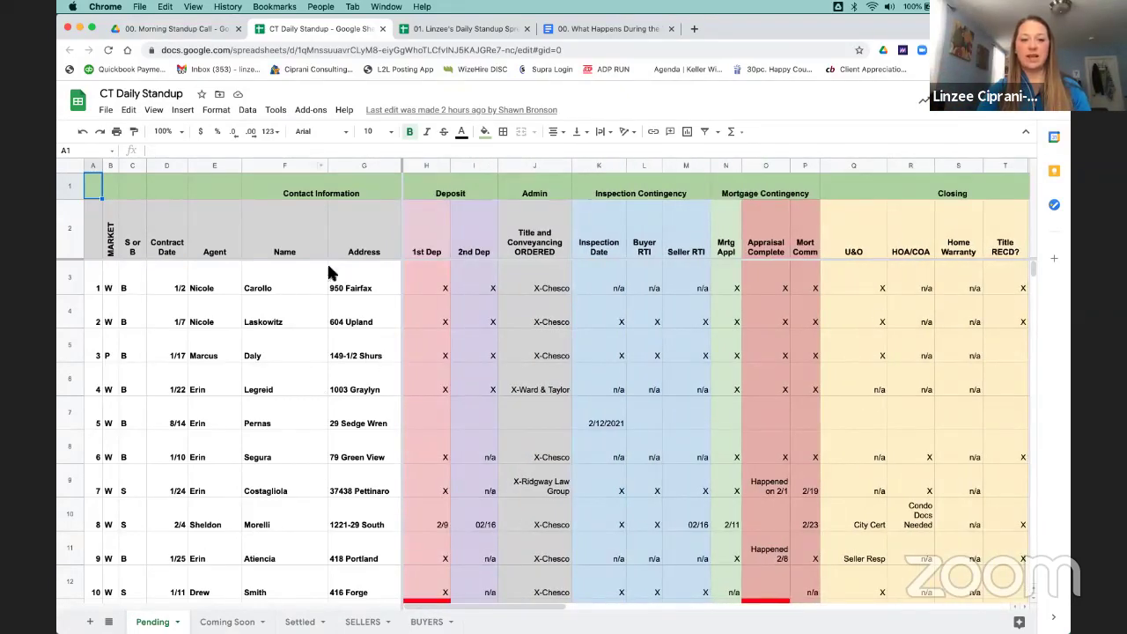
{"action": "scroll", "coordinate": [567, 388], "scroll_direction": "right", "scroll_amount": 8}
{"action": "scroll", "coordinate": [567, 387], "scroll_direction": "left", "scroll_amount": 8}
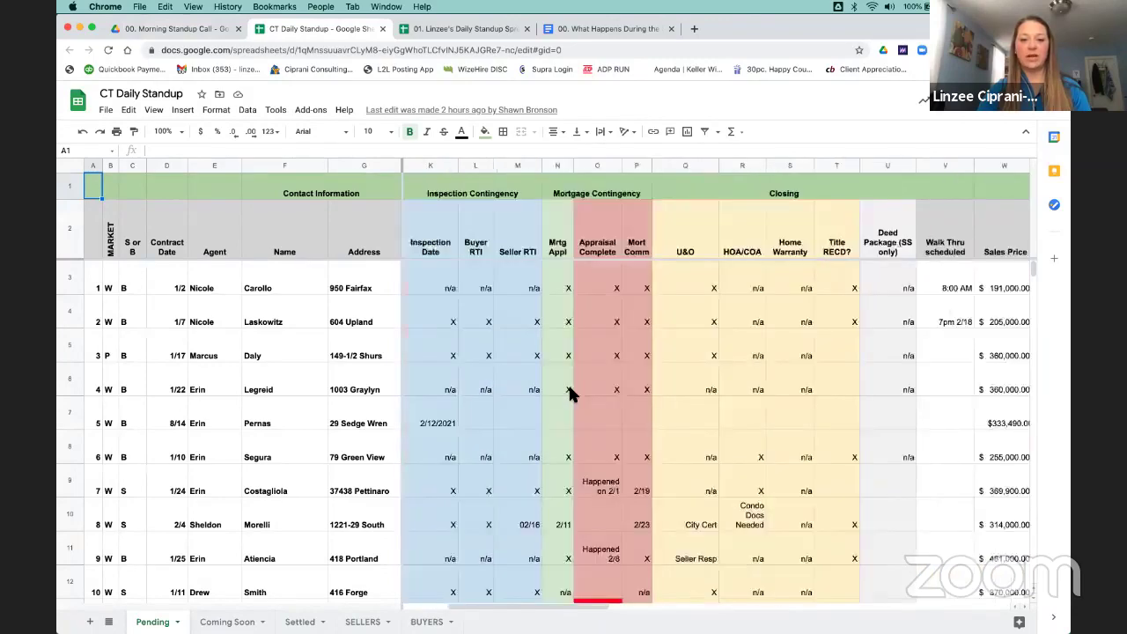
{"action": "scroll", "coordinate": [568, 387], "scroll_direction": "down", "scroll_amount": 4}
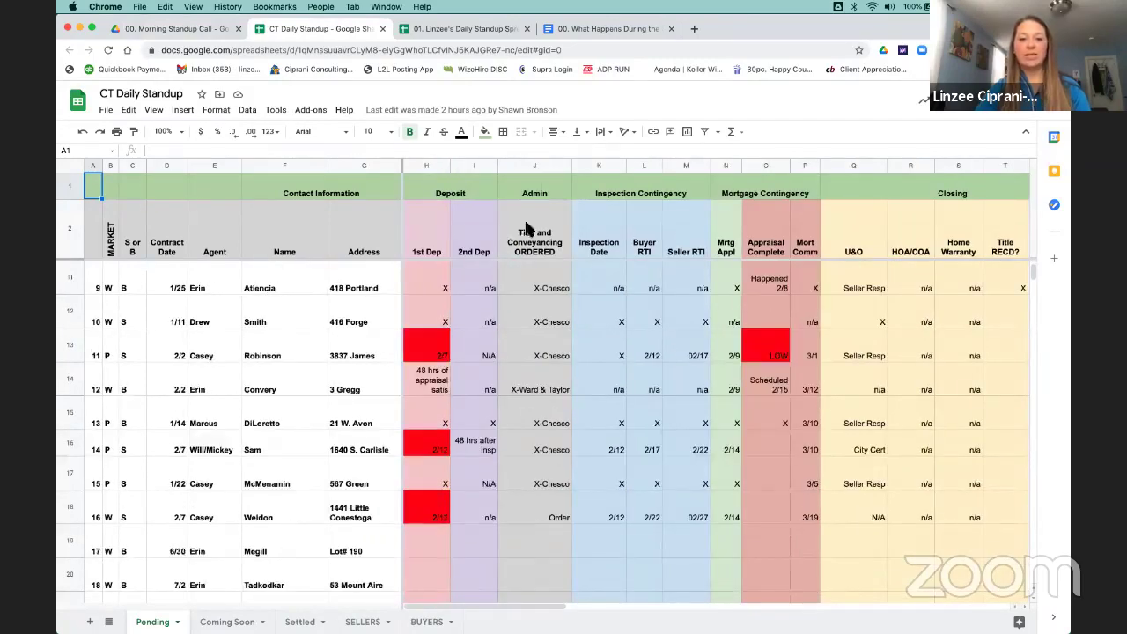
{"action": "scroll", "coordinate": [591, 199], "scroll_direction": "up", "scroll_amount": 4}
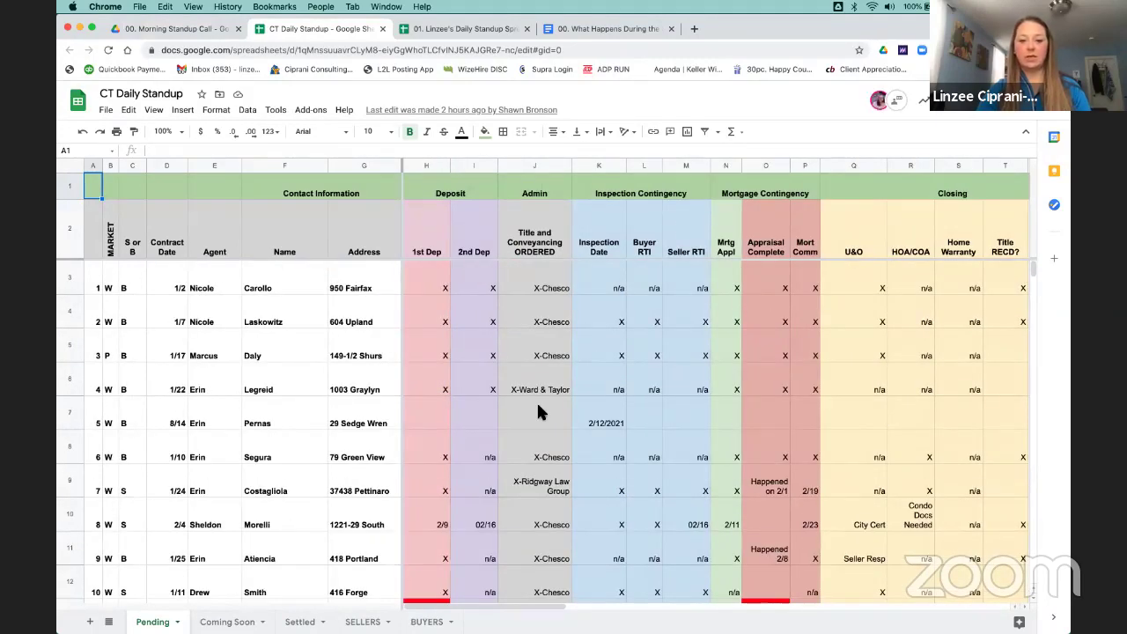
Check the 2nd Dep cell and the Inspection Contingency cells of the first two pending transactions.
{"action": "left_click", "coordinate": [476, 277]}
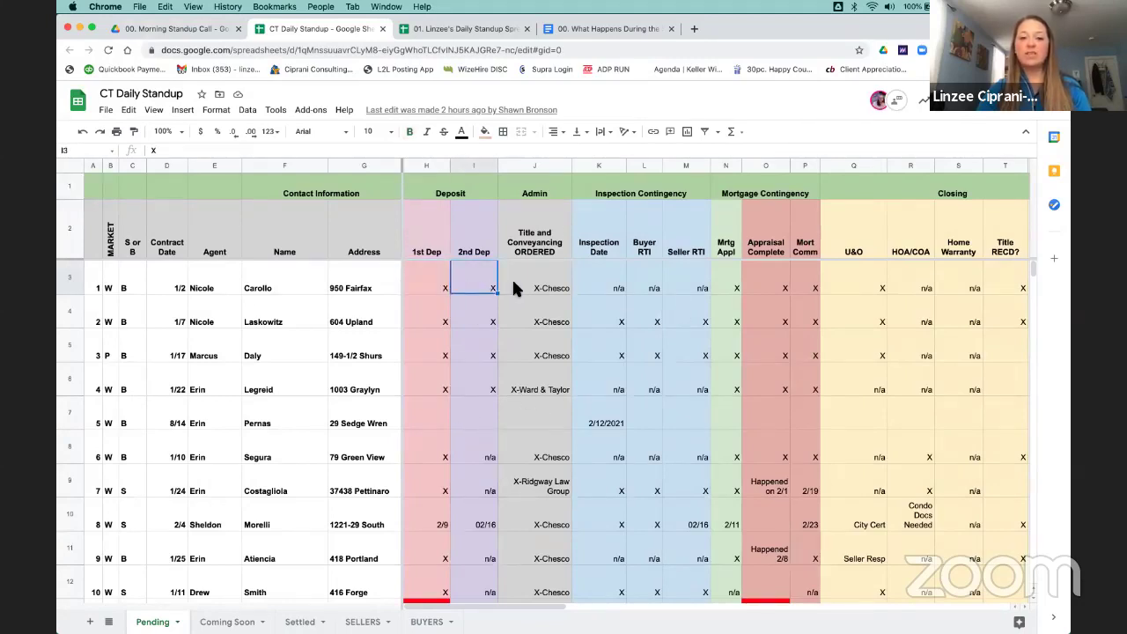
{"action": "left_click", "coordinate": [598, 289]}
{"action": "left_click", "coordinate": [614, 322]}
{"action": "left_click", "coordinate": [654, 322]}
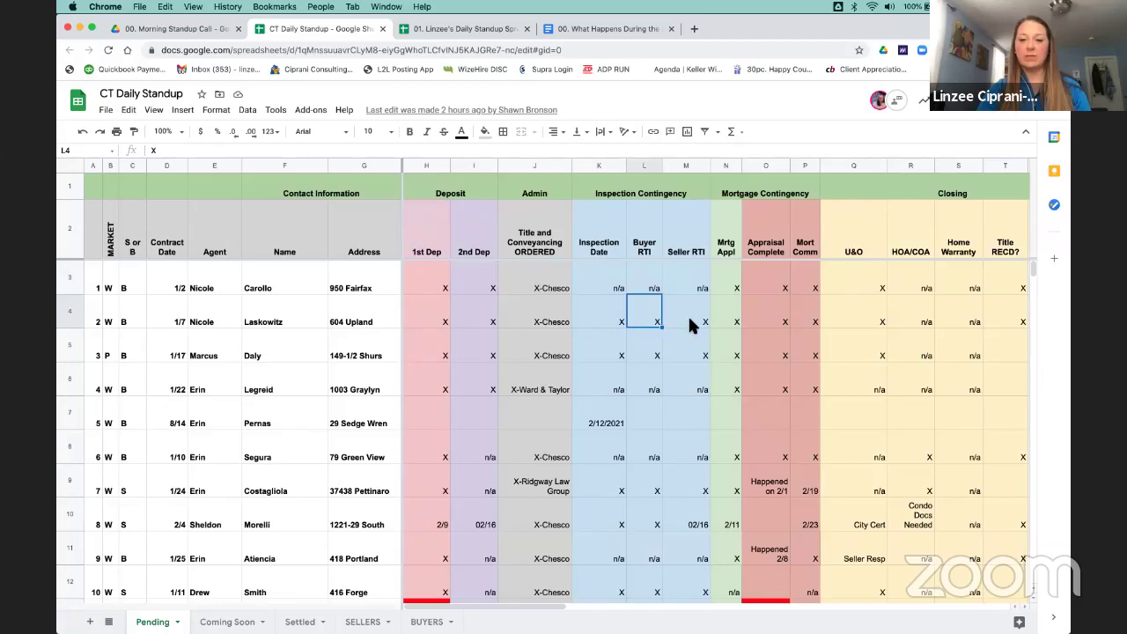
{"action": "left_click", "coordinate": [688, 315]}
Examine pending transaction 11's Buyer RTI, Seller RTI, Mrtg Appl and red 1st Dep cells, along with the surrounding rows.
{"action": "scroll", "coordinate": [662, 372], "scroll_direction": "down", "scroll_amount": 5}
{"action": "scroll", "coordinate": [665, 384], "scroll_direction": "down", "scroll_amount": 2}
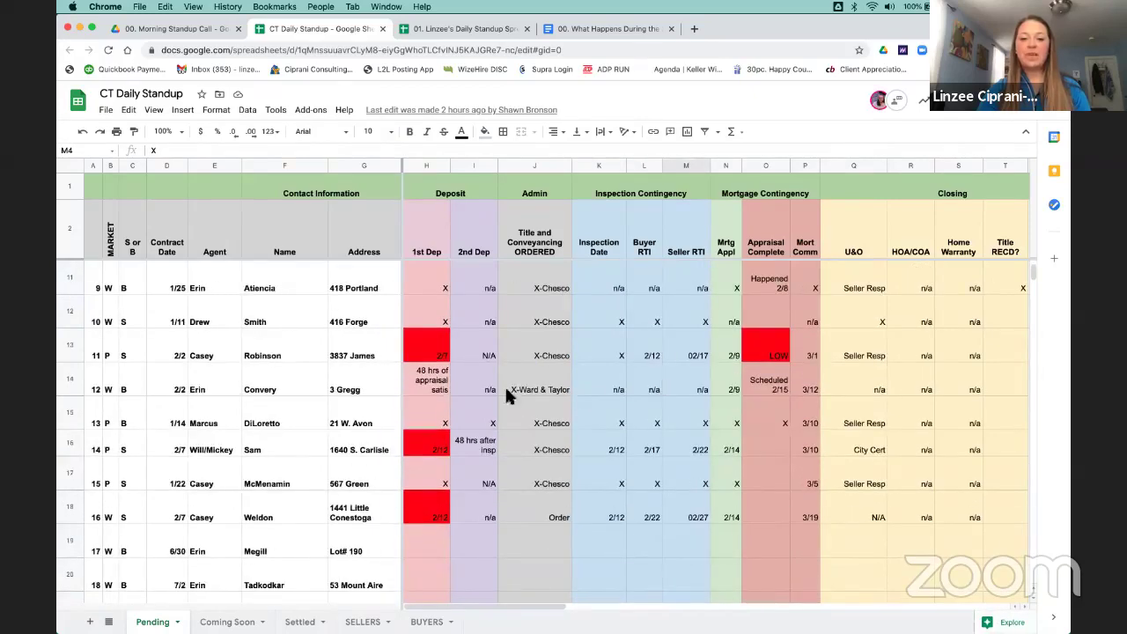
{"action": "left_click", "coordinate": [650, 359]}
{"action": "left_click", "coordinate": [696, 355]}
{"action": "left_click", "coordinate": [721, 352]}
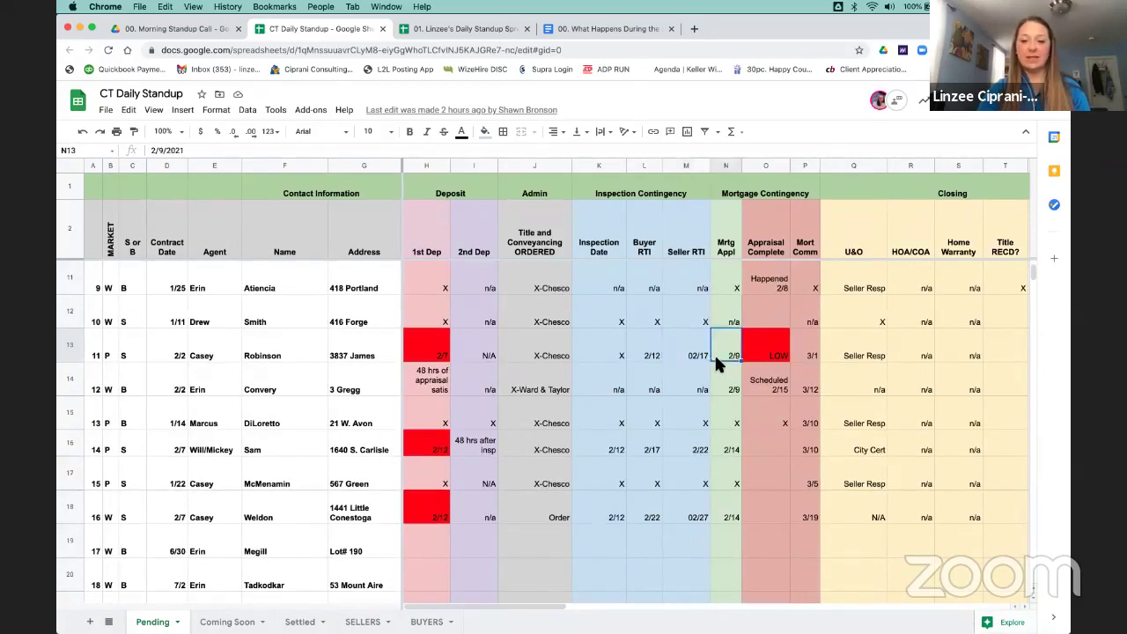
{"action": "left_click", "coordinate": [601, 424]}
{"action": "left_click", "coordinate": [430, 341]}
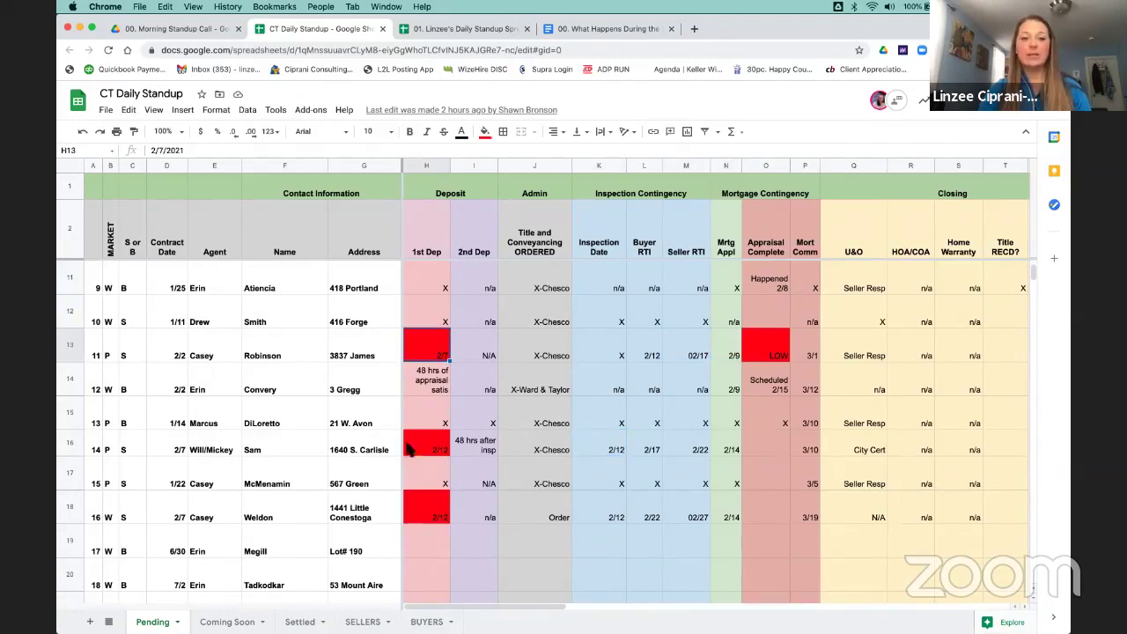
{"action": "scroll", "coordinate": [524, 376], "scroll_direction": "down", "scroll_amount": 1}
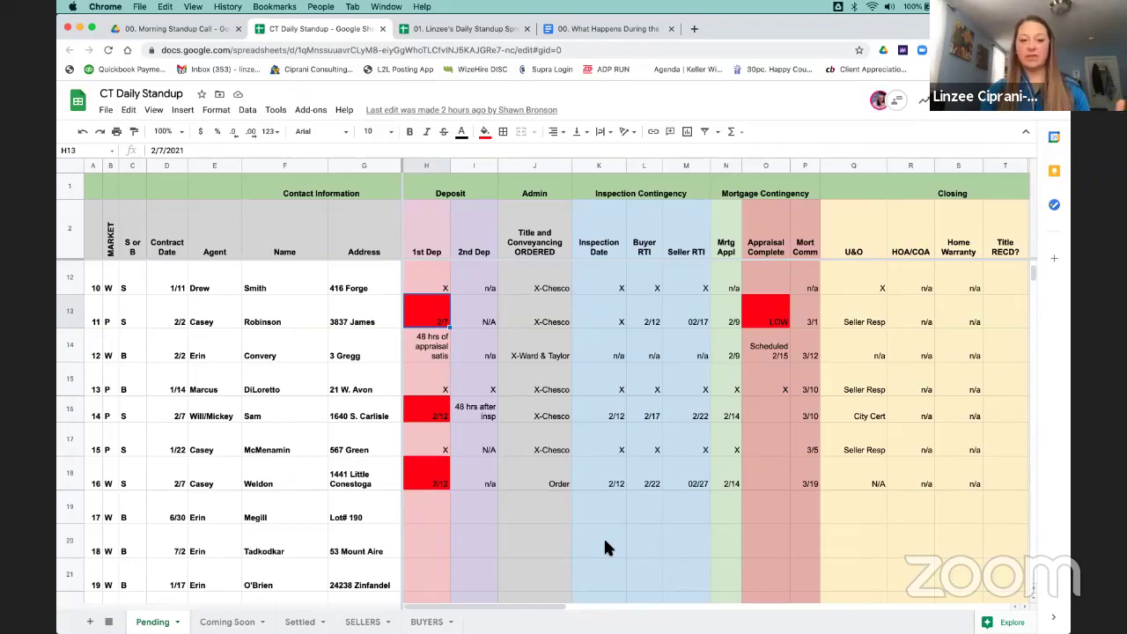
{"action": "scroll", "coordinate": [605, 547], "scroll_direction": "up", "scroll_amount": 4}
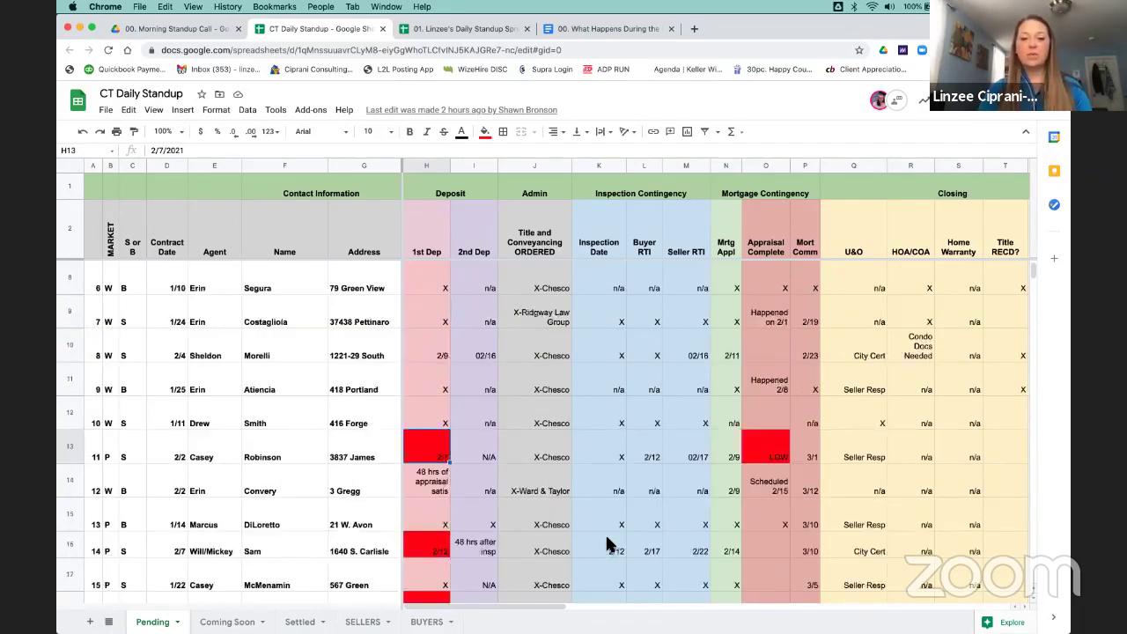
Review the first pending transaction's Address cell and its Walk Thru scheduled, Sales Price and Closing Date cells.
{"action": "scroll", "coordinate": [606, 529], "scroll_direction": "up", "scroll_amount": 5}
{"action": "scroll", "coordinate": [606, 506], "scroll_direction": "down", "scroll_amount": 4}
{"action": "scroll", "coordinate": [605, 505], "scroll_direction": "up", "scroll_amount": 4}
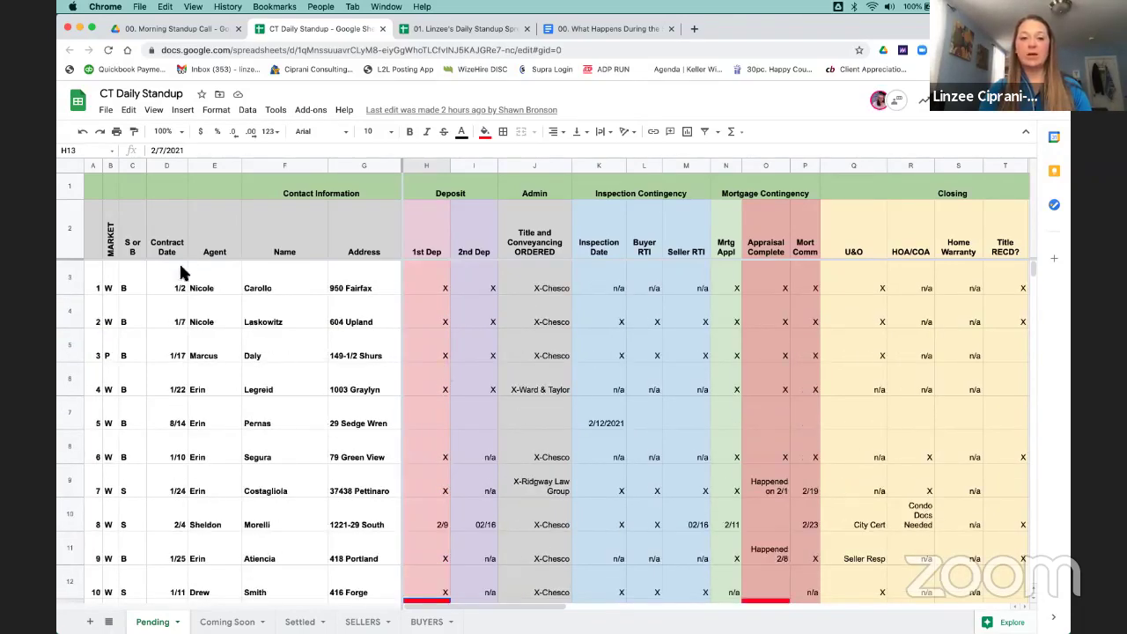
{"action": "left_click", "coordinate": [381, 277]}
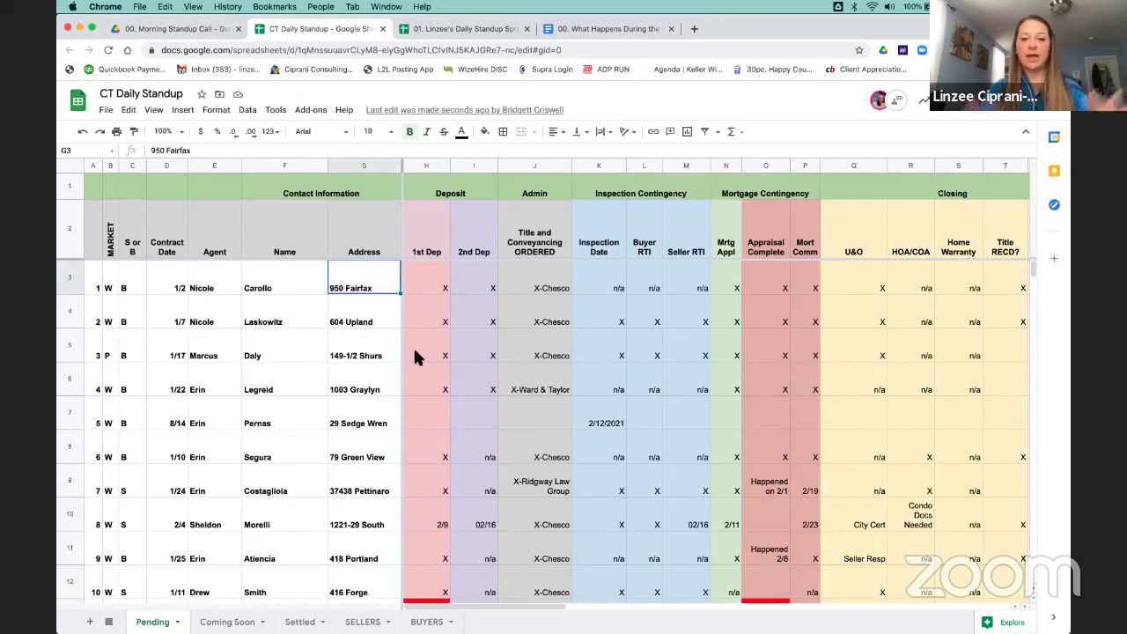
{"action": "scroll", "coordinate": [717, 311], "scroll_direction": "right", "scroll_amount": 6}
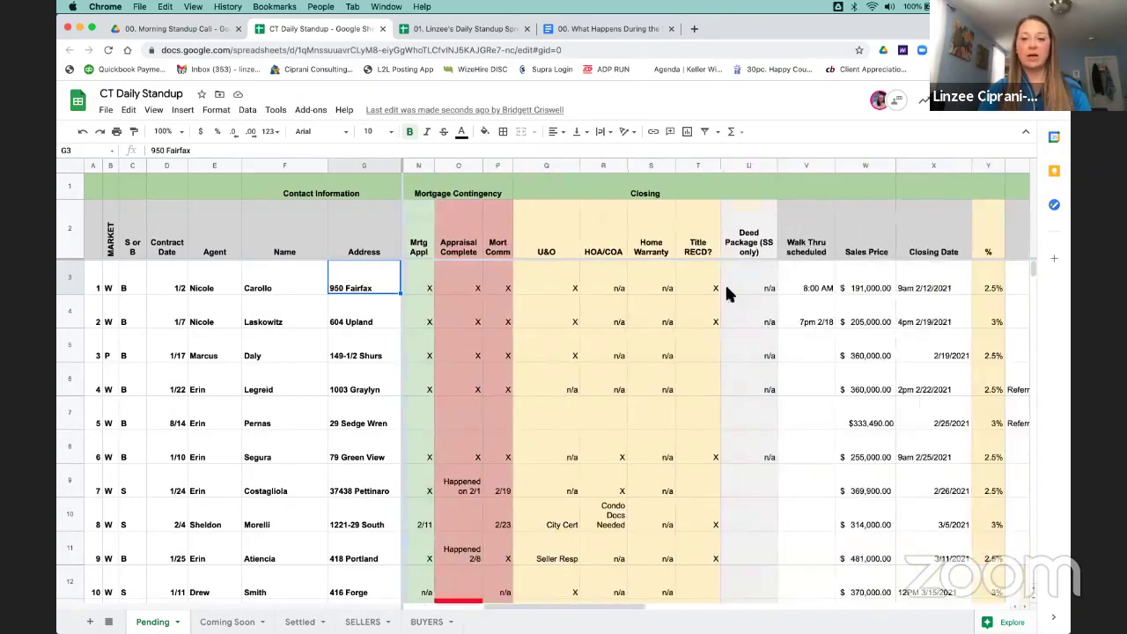
{"action": "left_click_drag", "start_coordinate": [806, 288], "coordinate": [961, 288]}
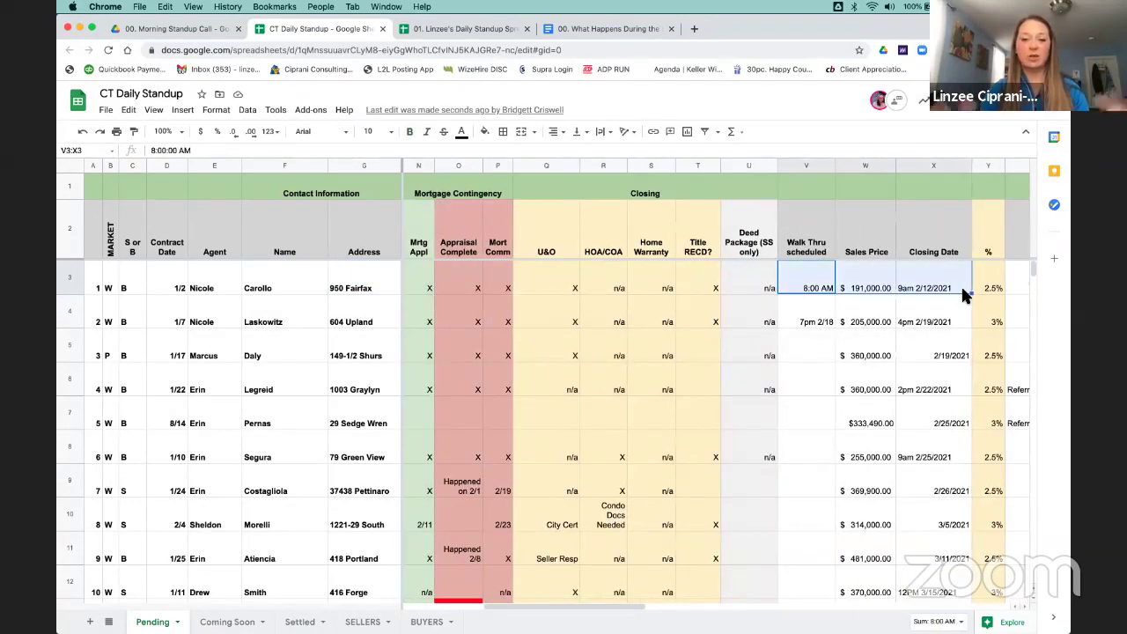
Check the second and third pending transactions' Address cells and the third one's Walk Thru scheduled cell.
{"action": "left_click", "coordinate": [369, 319]}
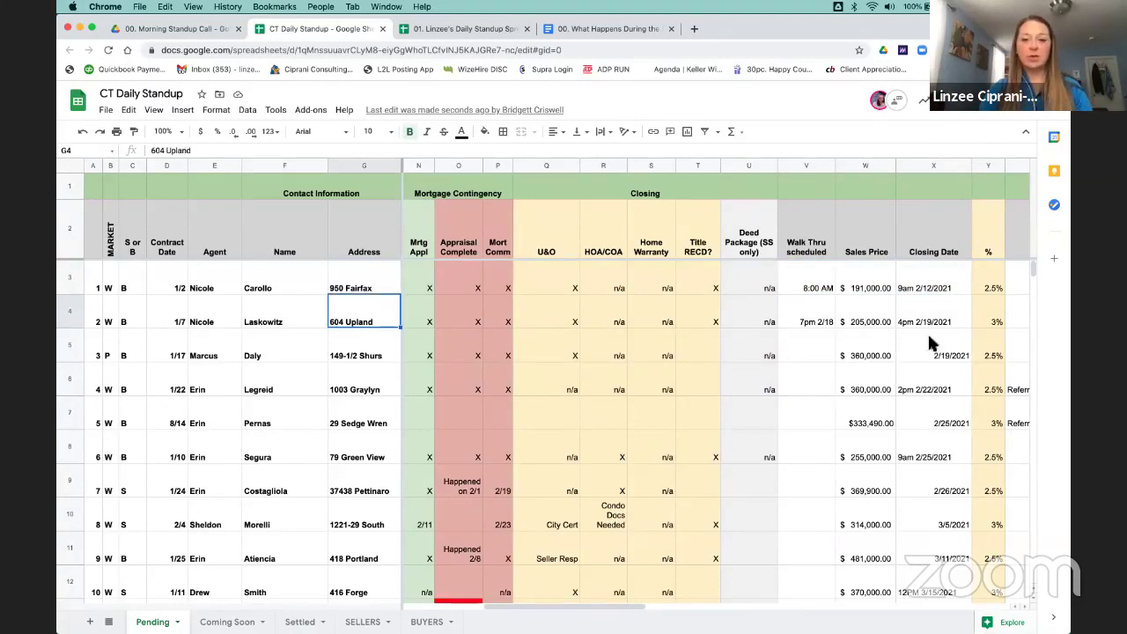
{"action": "left_click", "coordinate": [812, 356]}
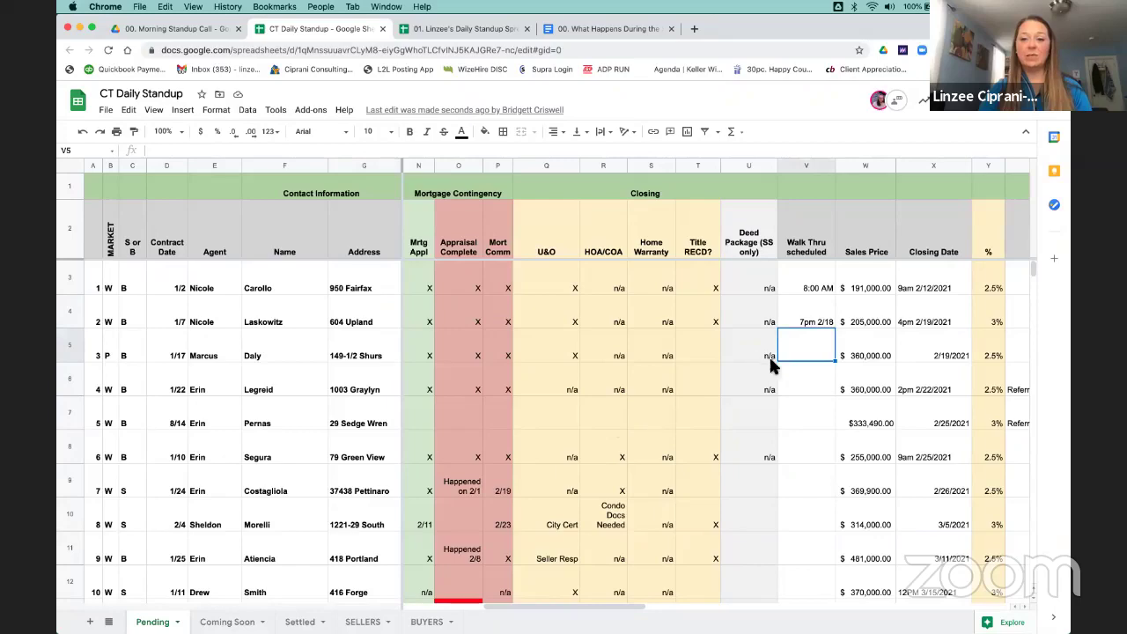
{"action": "left_click", "coordinate": [369, 341]}
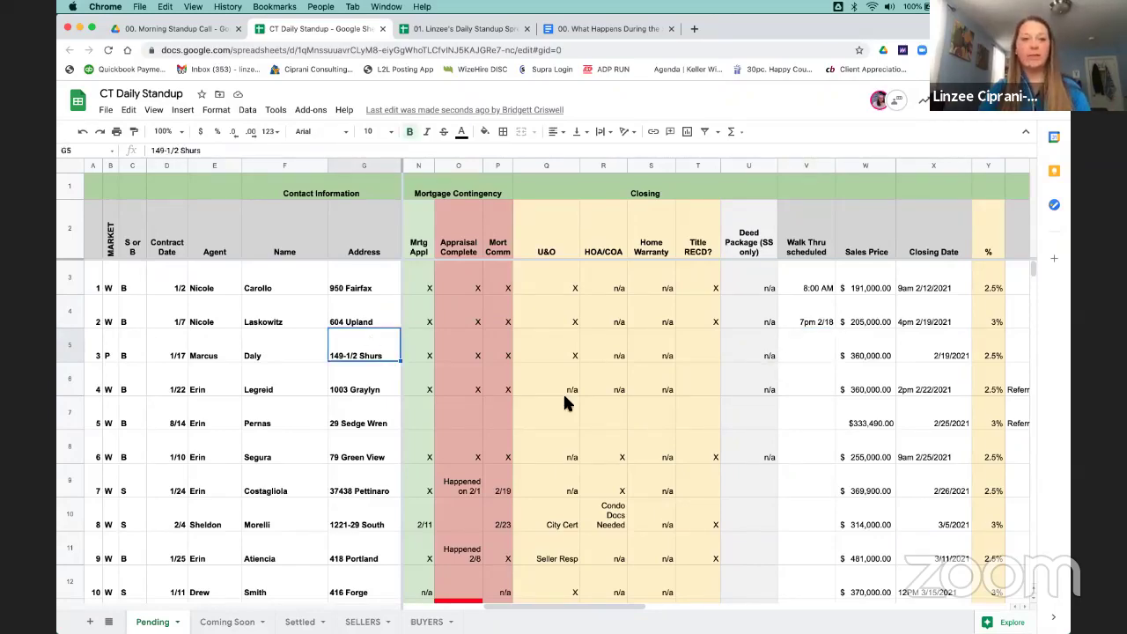
Look down the pending transactions' contingency columns and check transaction 7's Appraisal Complete and Mort Comm cells.
{"action": "scroll", "coordinate": [564, 402], "scroll_direction": "left", "scroll_amount": 5}
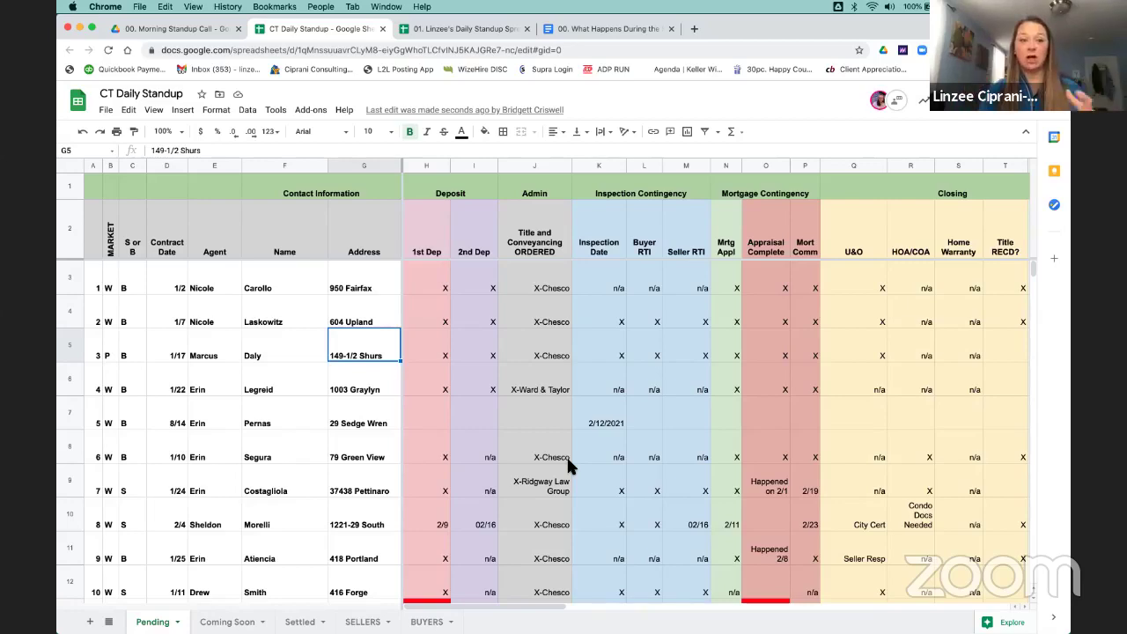
{"action": "scroll", "coordinate": [645, 409], "scroll_direction": "down", "scroll_amount": 1}
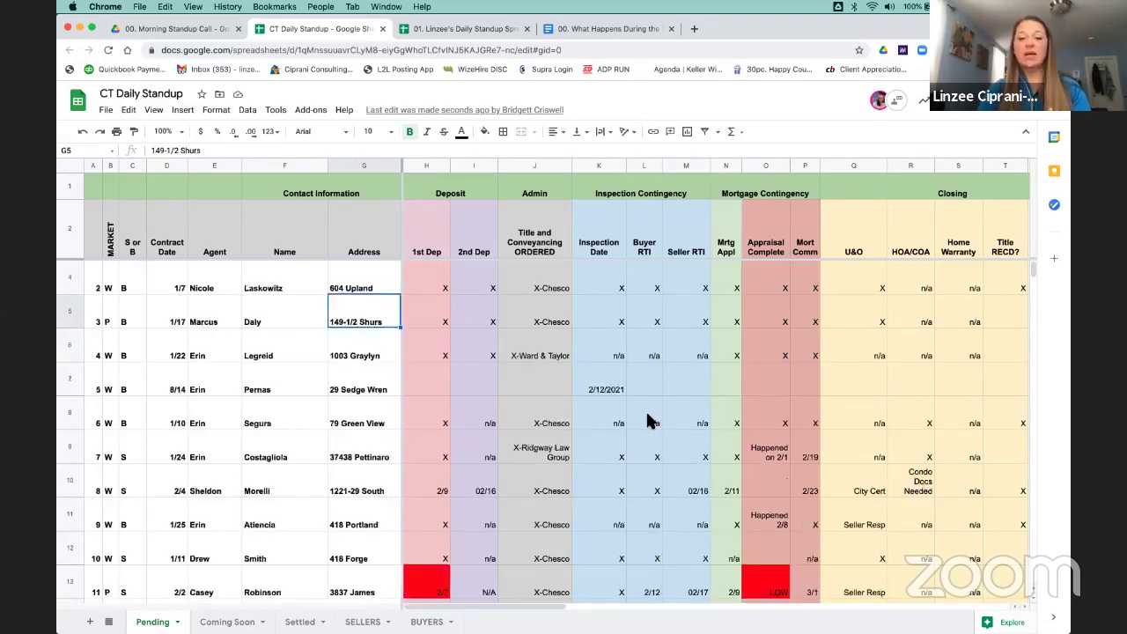
{"action": "scroll", "coordinate": [648, 416], "scroll_direction": "down", "scroll_amount": 1}
{"action": "scroll", "coordinate": [651, 405], "scroll_direction": "down", "scroll_amount": 1}
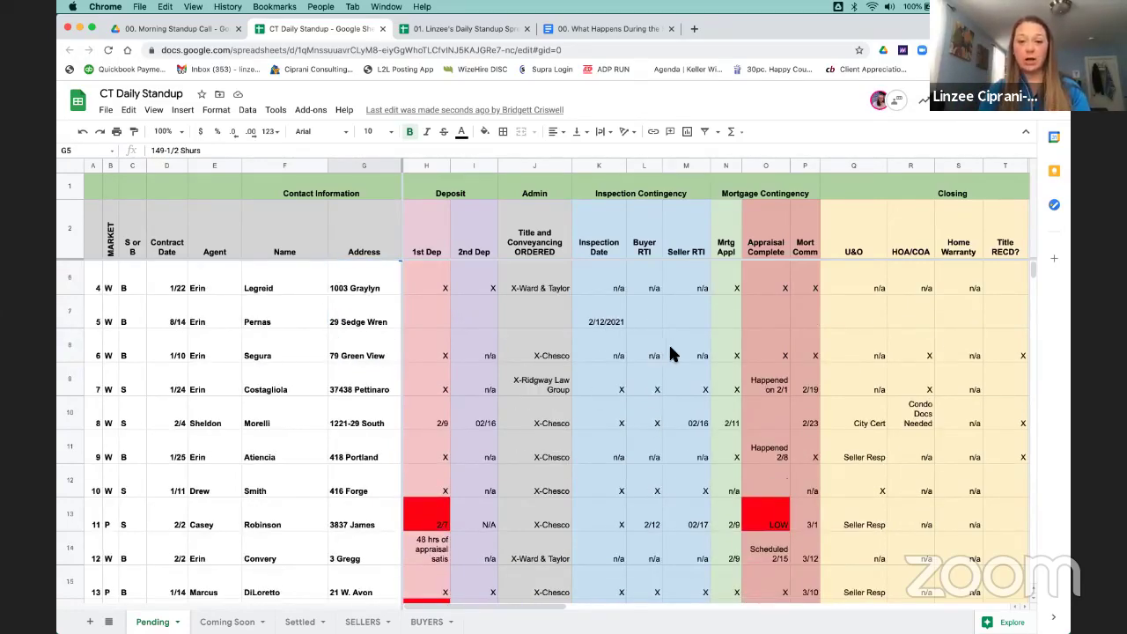
{"action": "scroll", "coordinate": [670, 351], "scroll_direction": "down", "scroll_amount": 2}
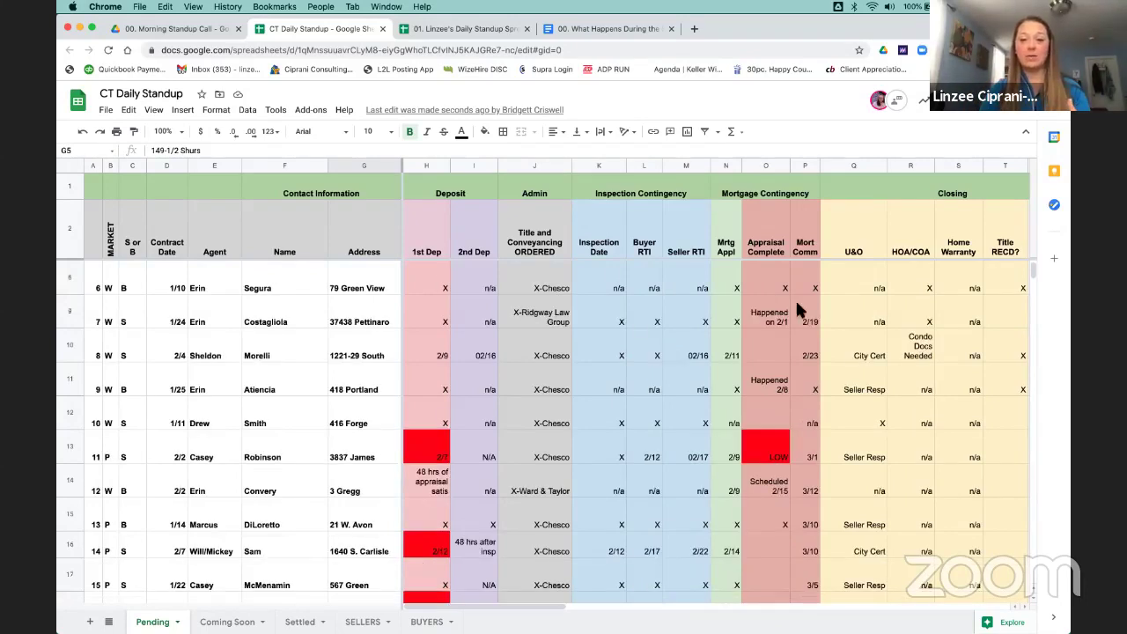
{"action": "left_click", "coordinate": [754, 316]}
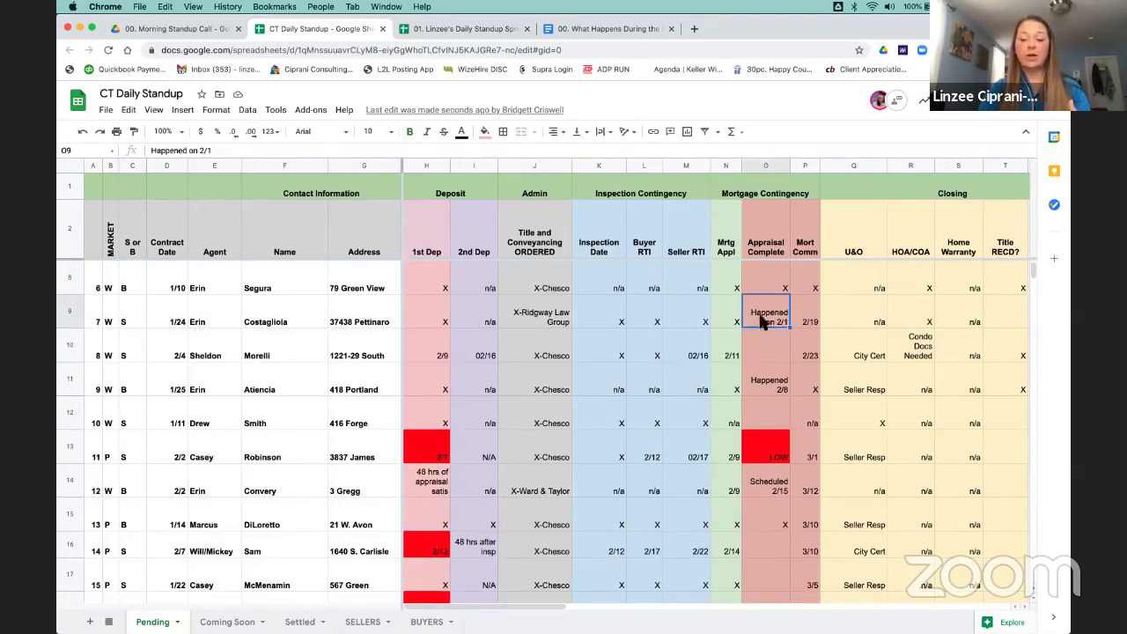
{"action": "left_click", "coordinate": [812, 320]}
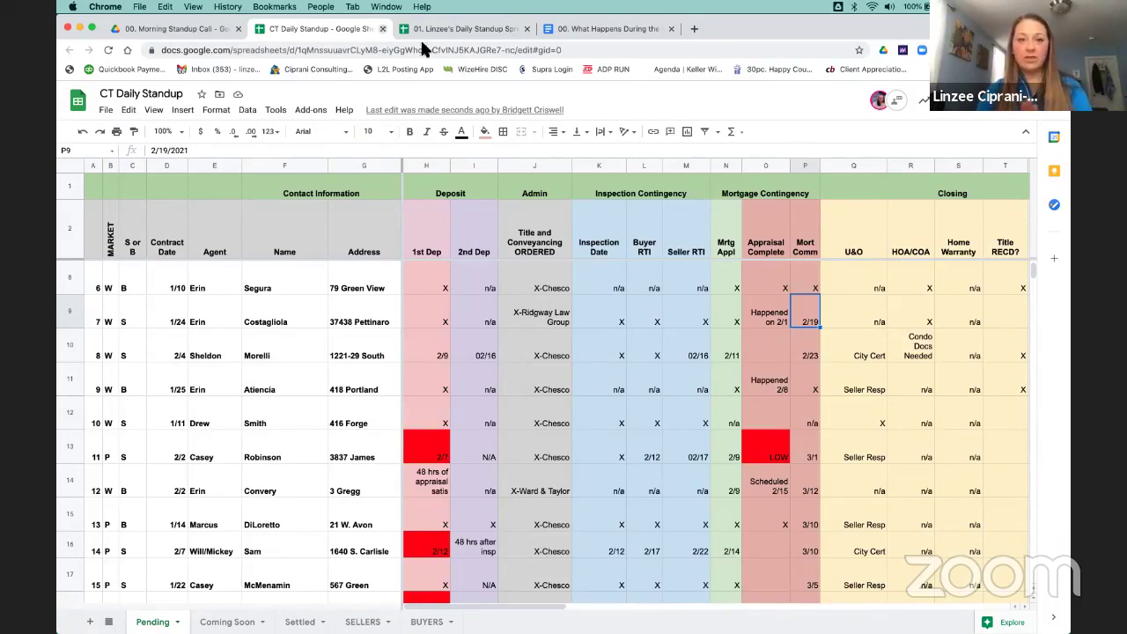
Close CT Daily Standup and highlight item 3, "Who is settling this week and next?", in the 00. What Happens During the Standup document.
{"action": "key", "text": "ctrl+shift+Tab"}
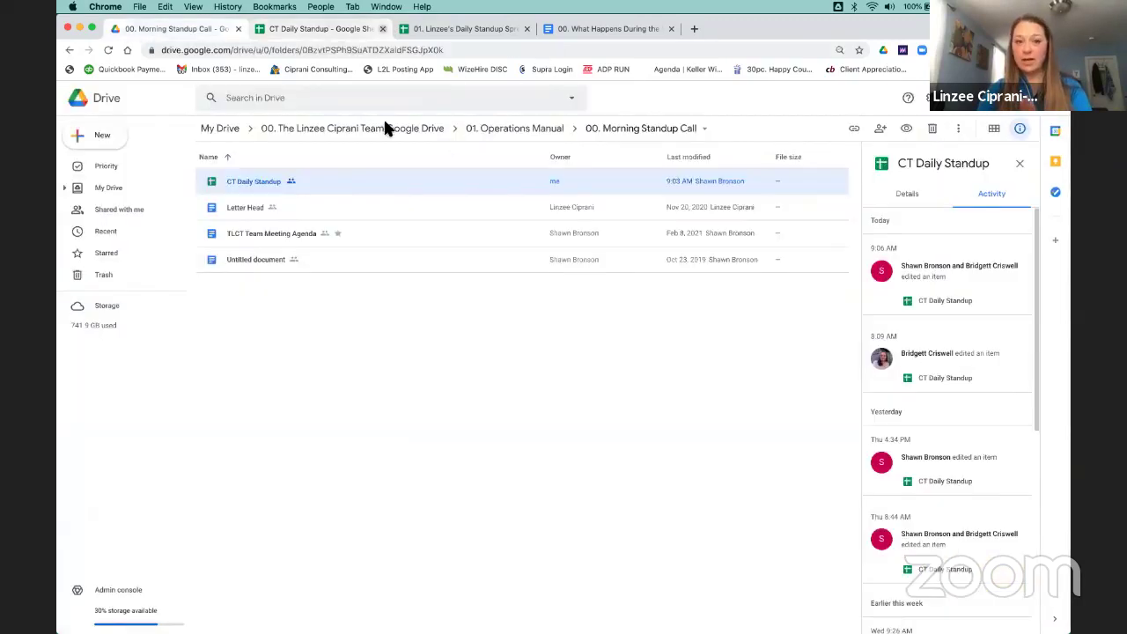
{"action": "left_click", "coordinate": [417, 26]}
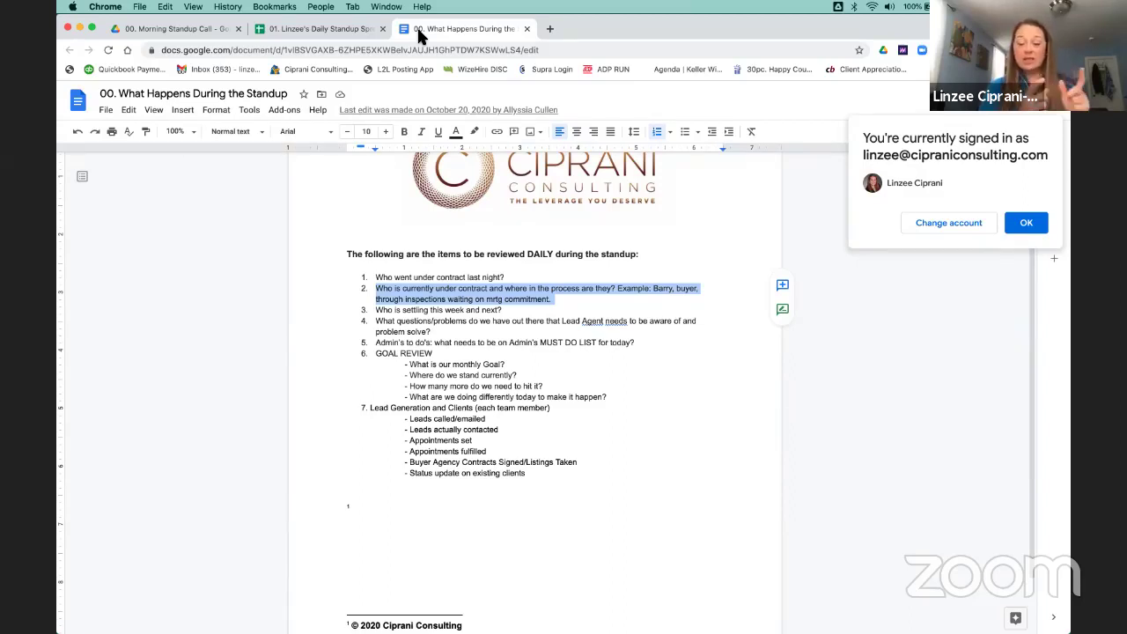
{"action": "left_click", "coordinate": [416, 313]}
{"action": "triple_click", "coordinate": [416, 313]}
{"action": "scroll", "coordinate": [496, 383], "scroll_direction": "down", "scroll_amount": 2}
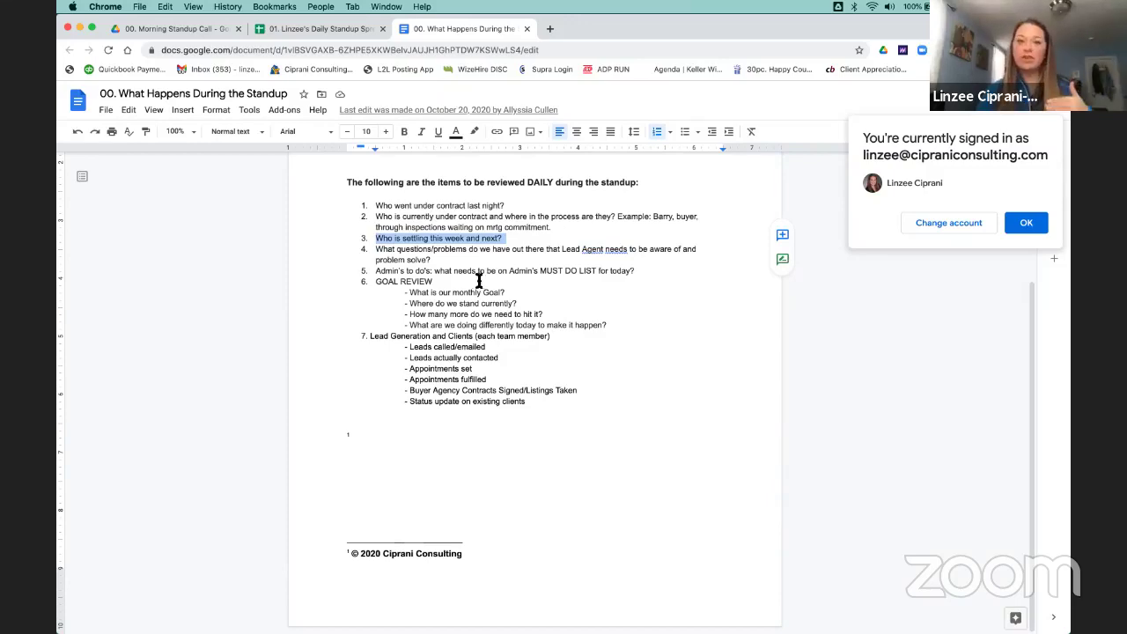
Glance at the template spreadsheet's Pending sheet and highlight agenda item 4 on questions/problems and item 5 on Admin's to do's.
{"action": "left_click", "coordinate": [316, 29]}
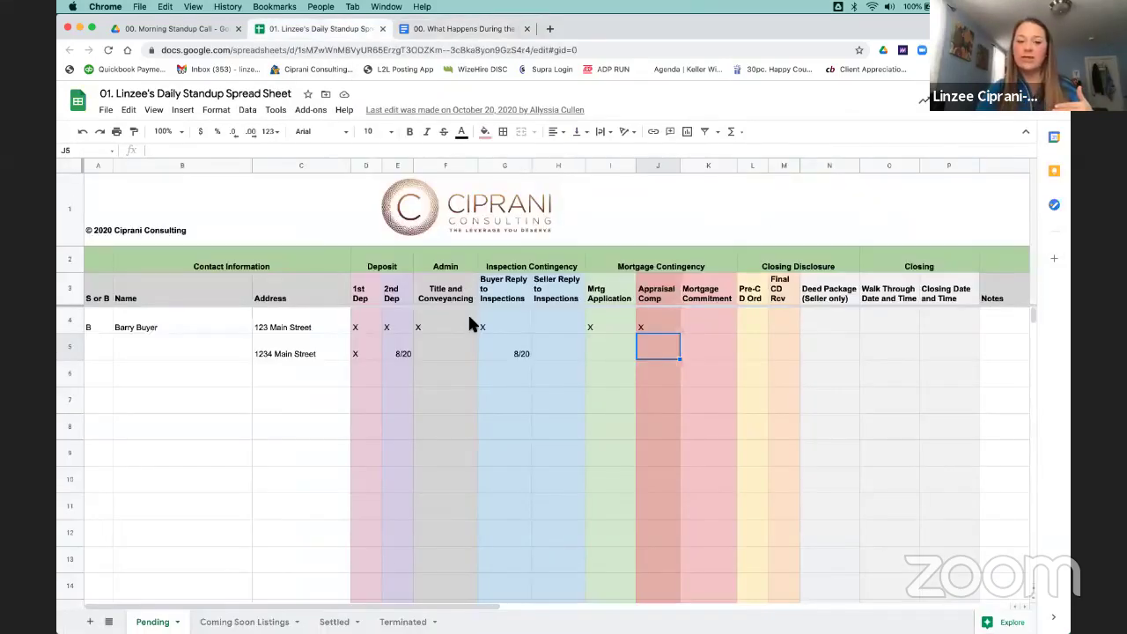
{"action": "left_click", "coordinate": [425, 27]}
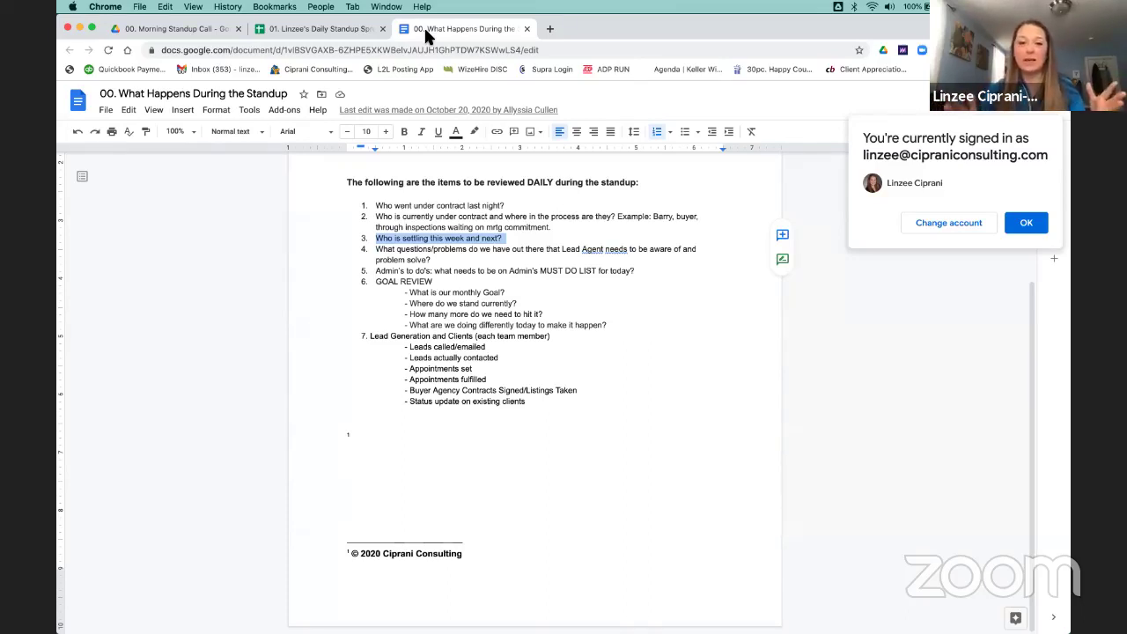
{"action": "triple_click", "coordinate": [417, 251]}
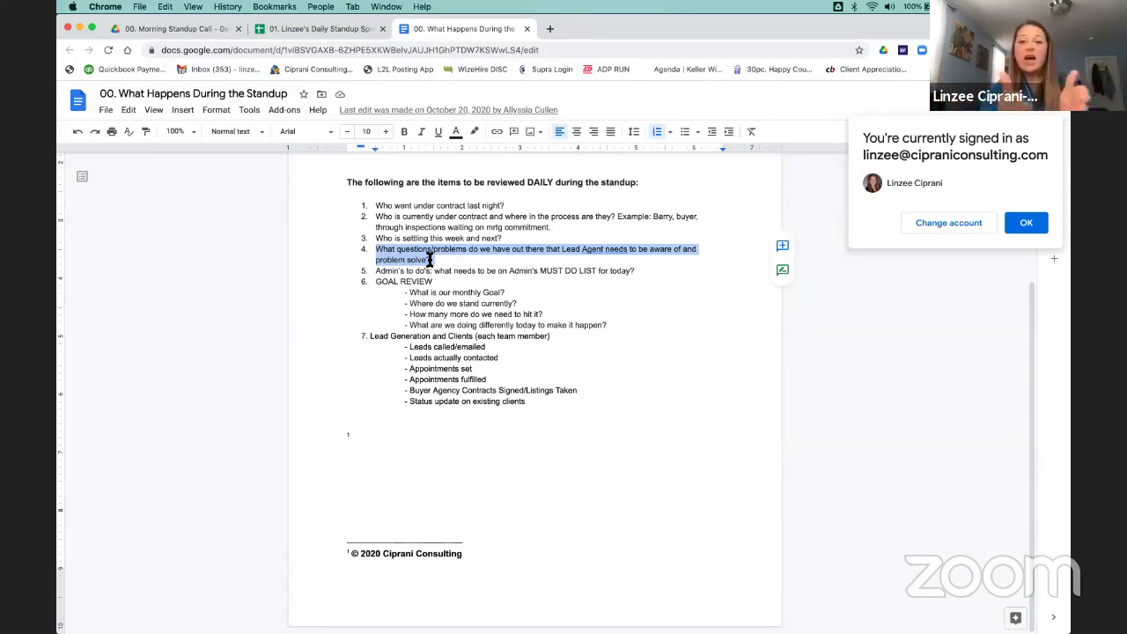
{"action": "triple_click", "coordinate": [424, 272]}
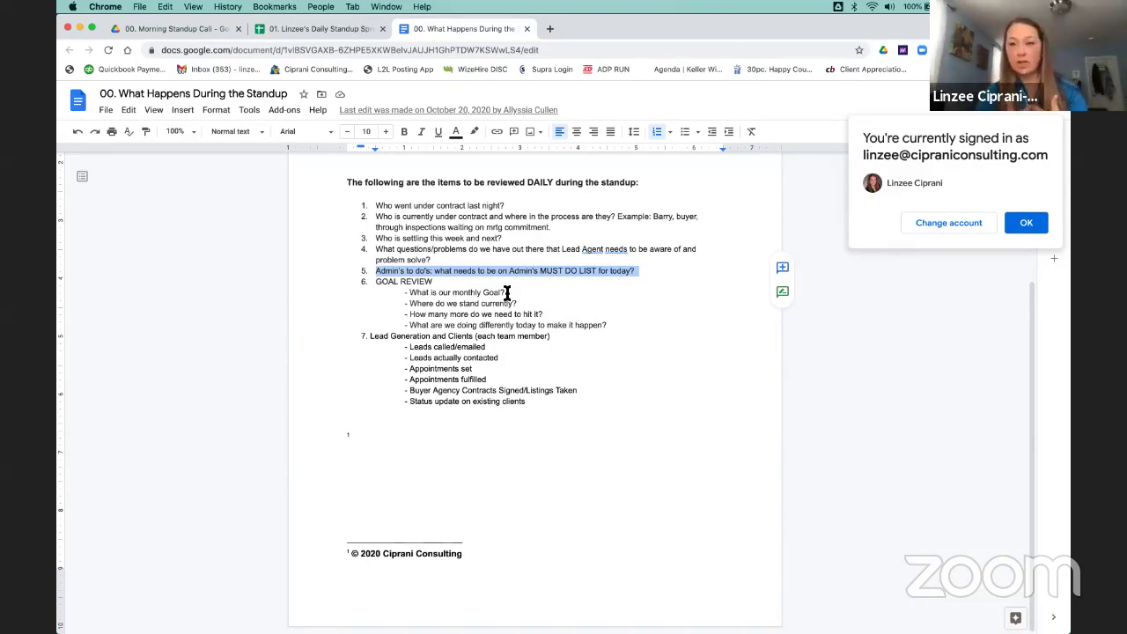
Highlight the agenda's GOAL REVIEW section with its questions, followed by the Lead Generation and Clients section with its sub-items.
{"action": "left_click", "coordinate": [404, 282]}
{"action": "triple_click", "coordinate": [404, 281]}
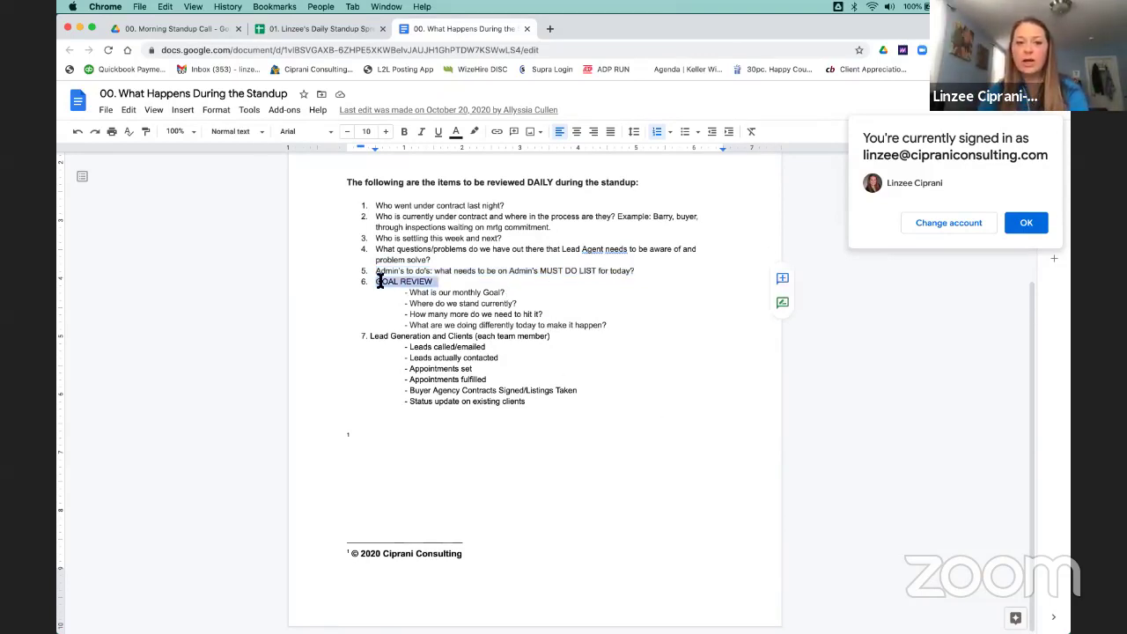
{"action": "left_click", "coordinate": [448, 292]}
{"action": "left_click_drag", "start_coordinate": [498, 296], "coordinate": [611, 325]}
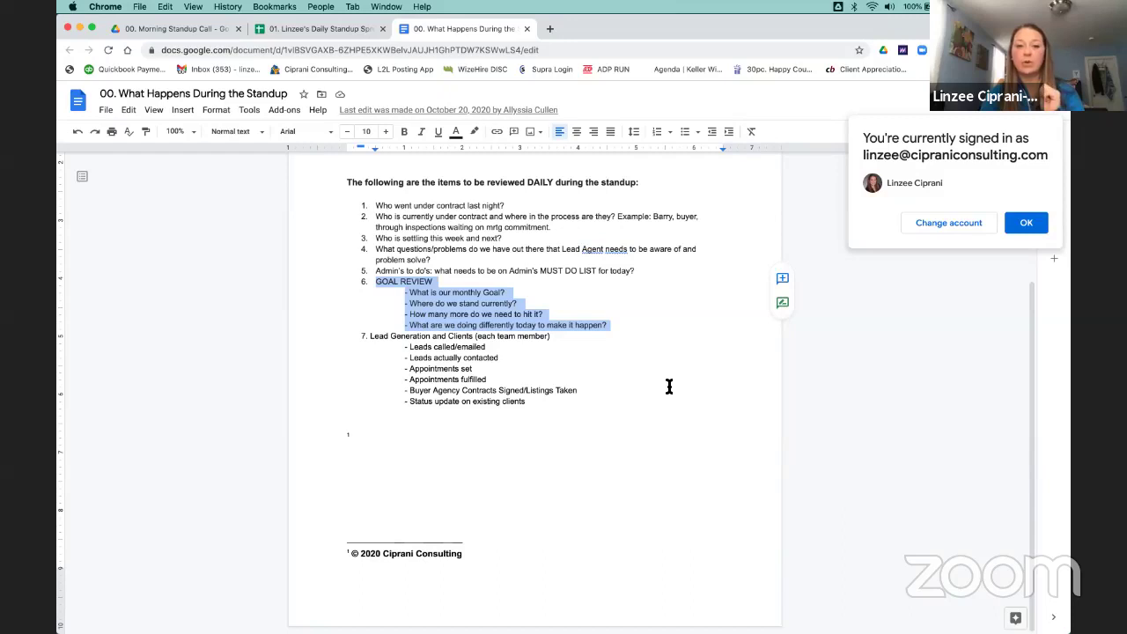
{"action": "triple_click", "coordinate": [449, 339]}
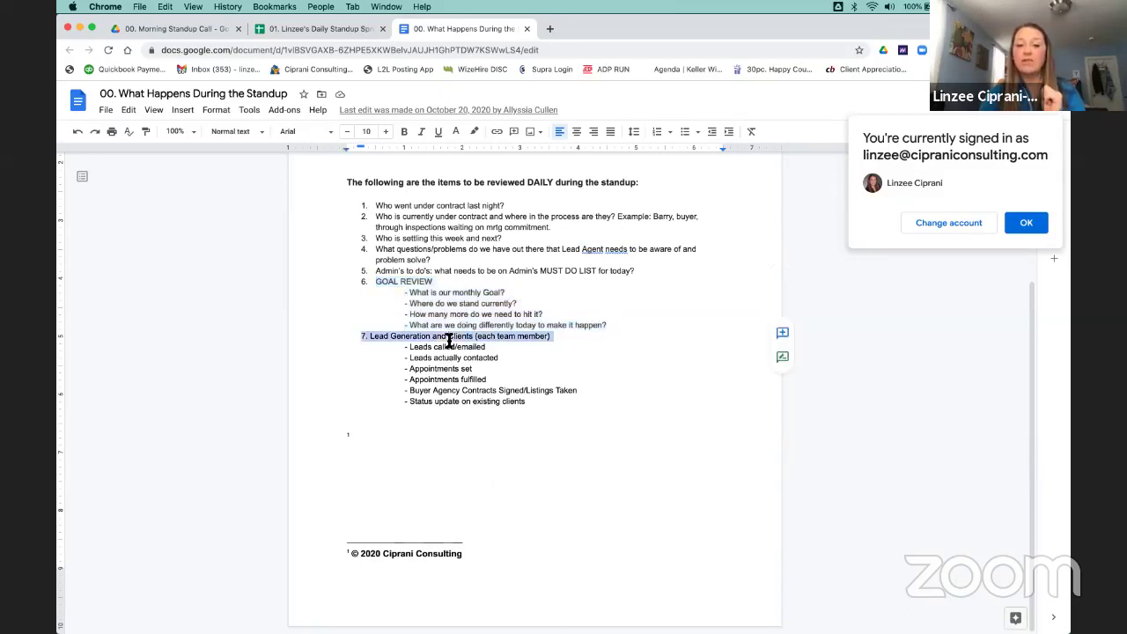
{"action": "left_click_drag", "start_coordinate": [531, 402], "coordinate": [370, 340]}
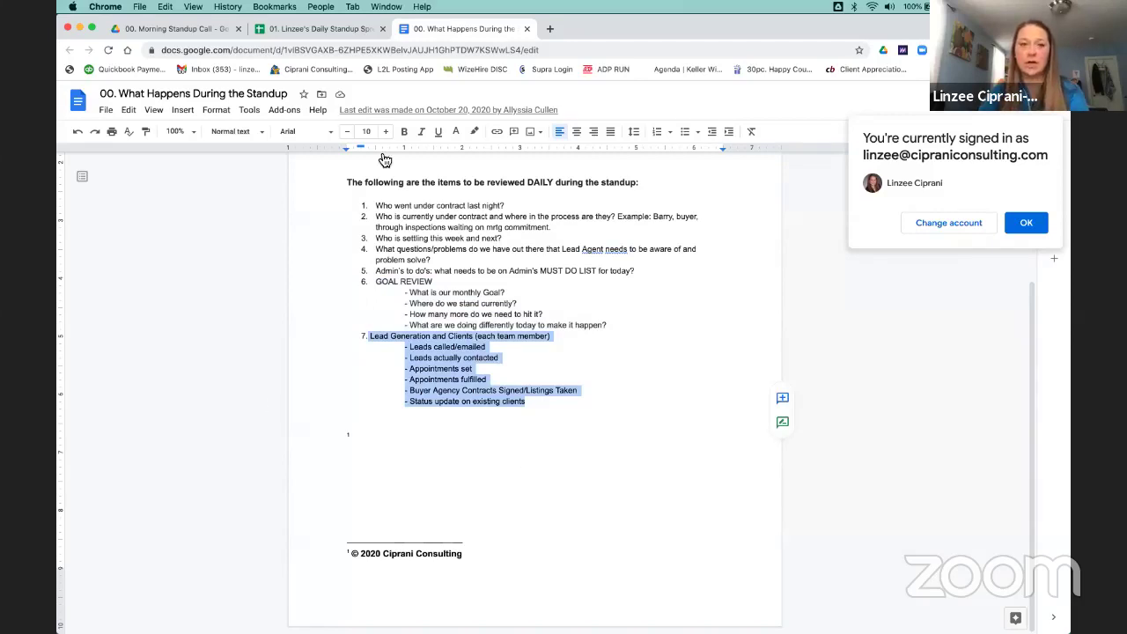
Examine the sample listing on the template spreadsheet's Coming Soon Listings sheet, including its Staging, Photos/Video and Lockbox/Sign Delivery columns.
{"action": "left_click", "coordinate": [340, 29]}
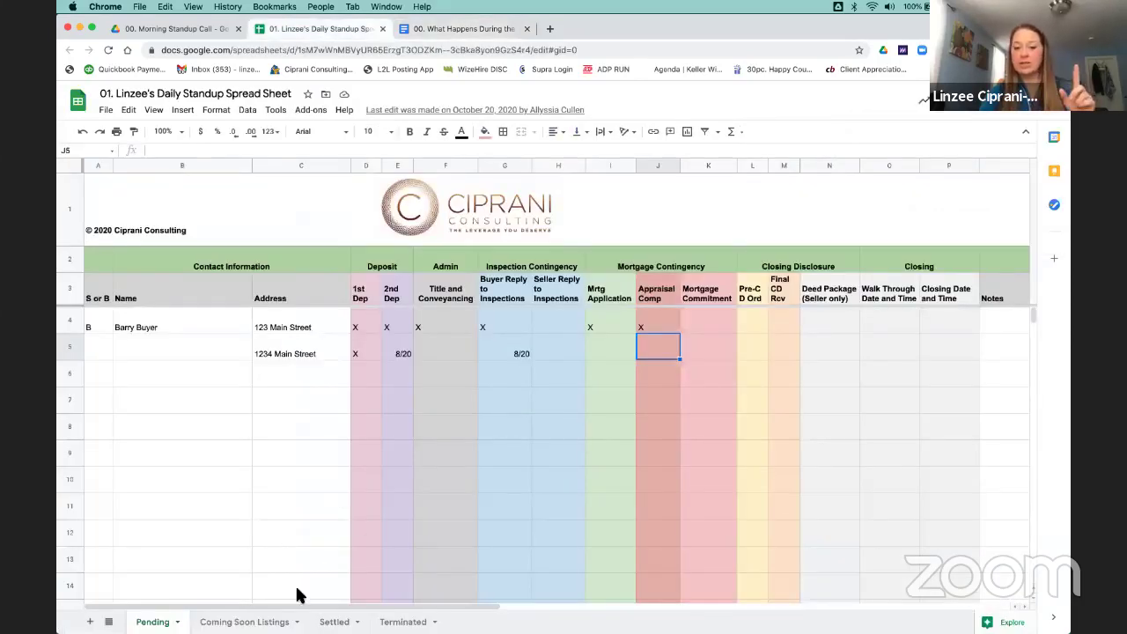
{"action": "left_click", "coordinate": [243, 621]}
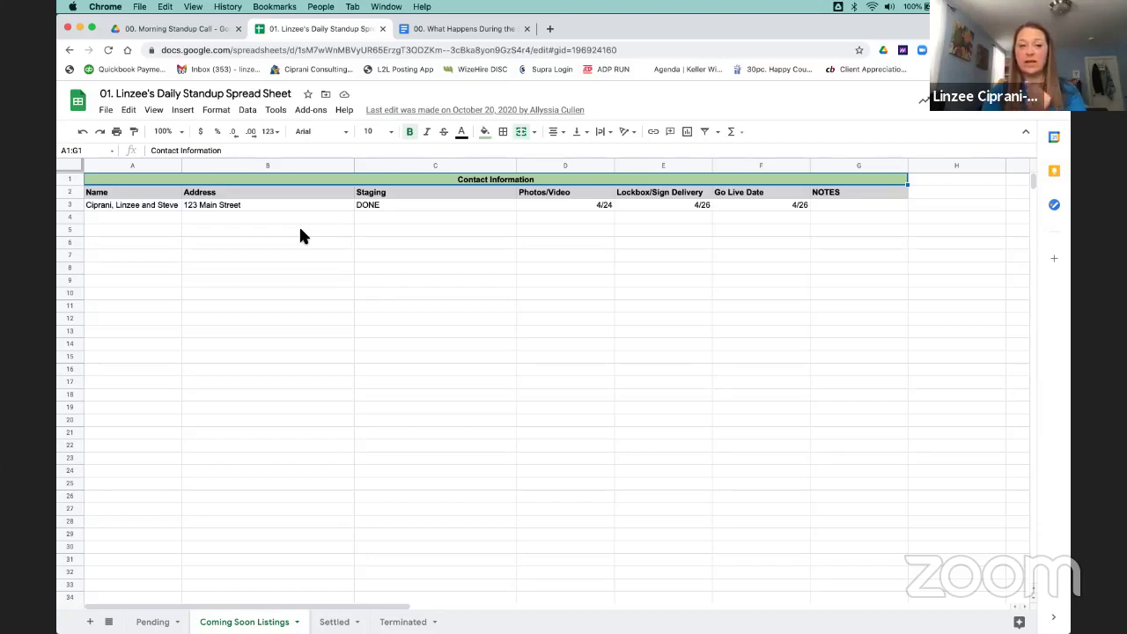
{"action": "left_click_drag", "start_coordinate": [125, 206], "coordinate": [762, 231]}
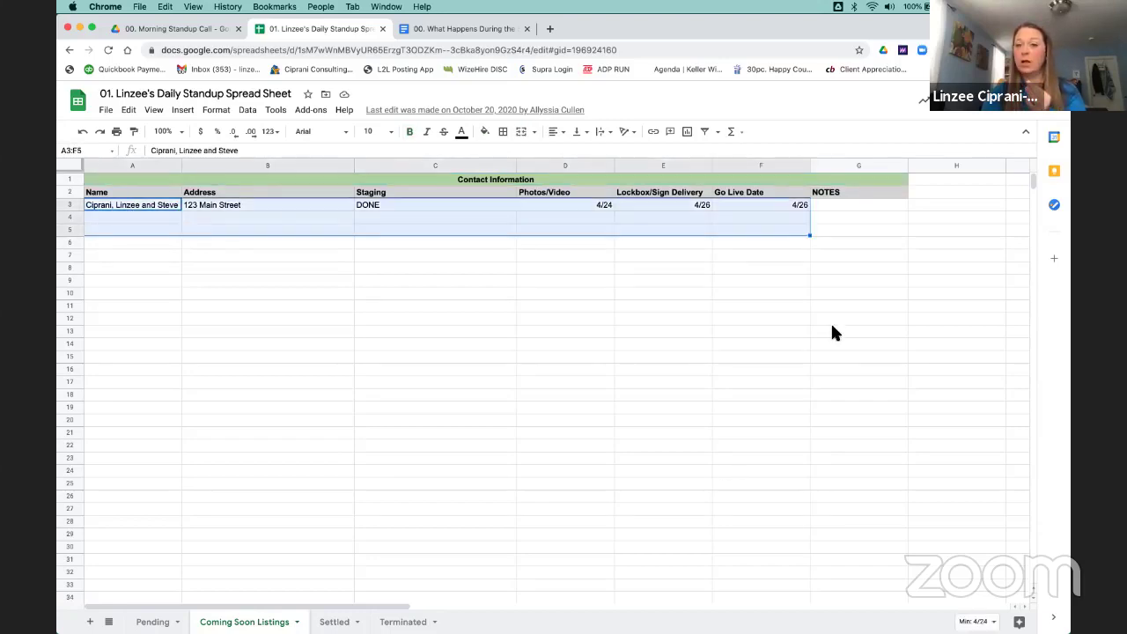
{"action": "left_click", "coordinate": [488, 294]}
{"action": "left_click", "coordinate": [387, 204]}
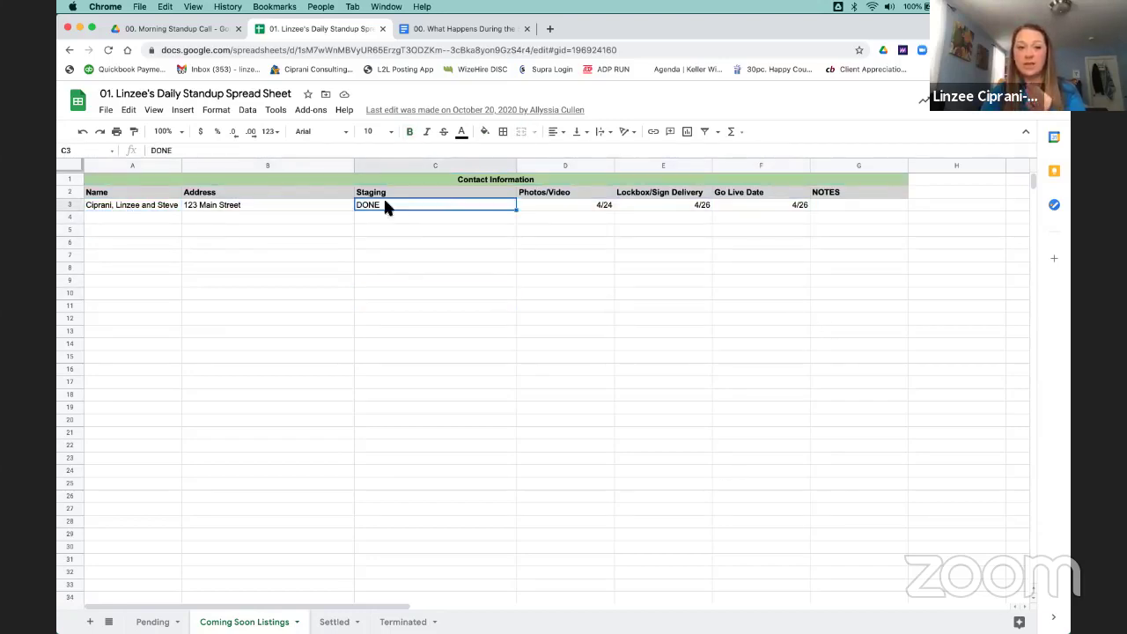
{"action": "left_click", "coordinate": [553, 218]}
{"action": "left_click", "coordinate": [672, 208]}
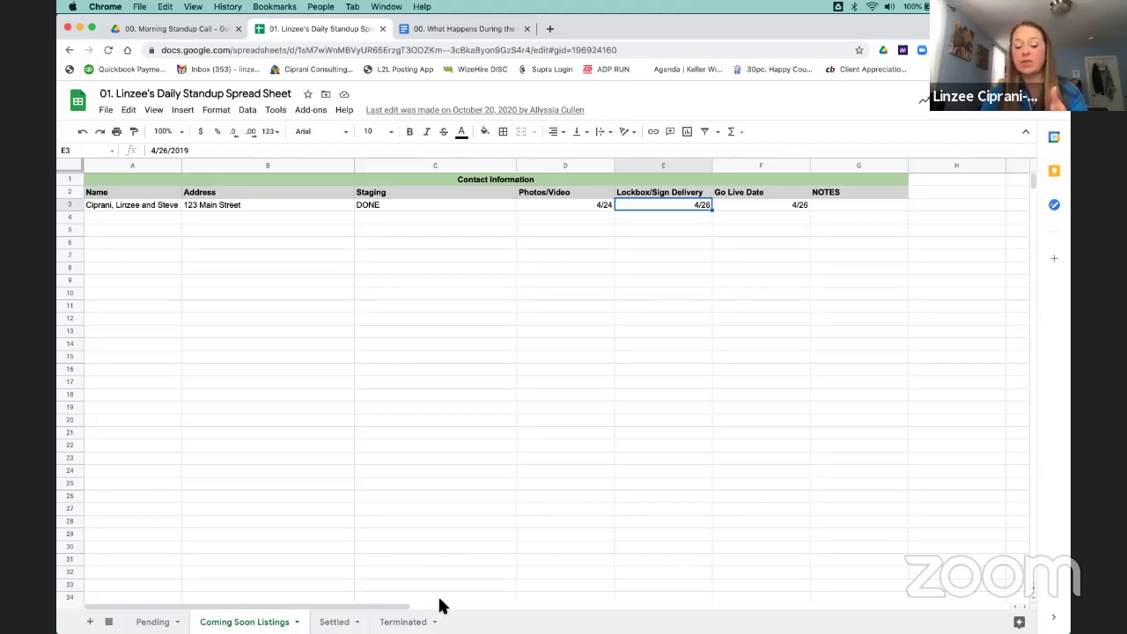
Return the template spreadsheet to its Pending sheet, close it and show the start of the 00. What Happens During the Standup document.
{"action": "left_click", "coordinate": [152, 621]}
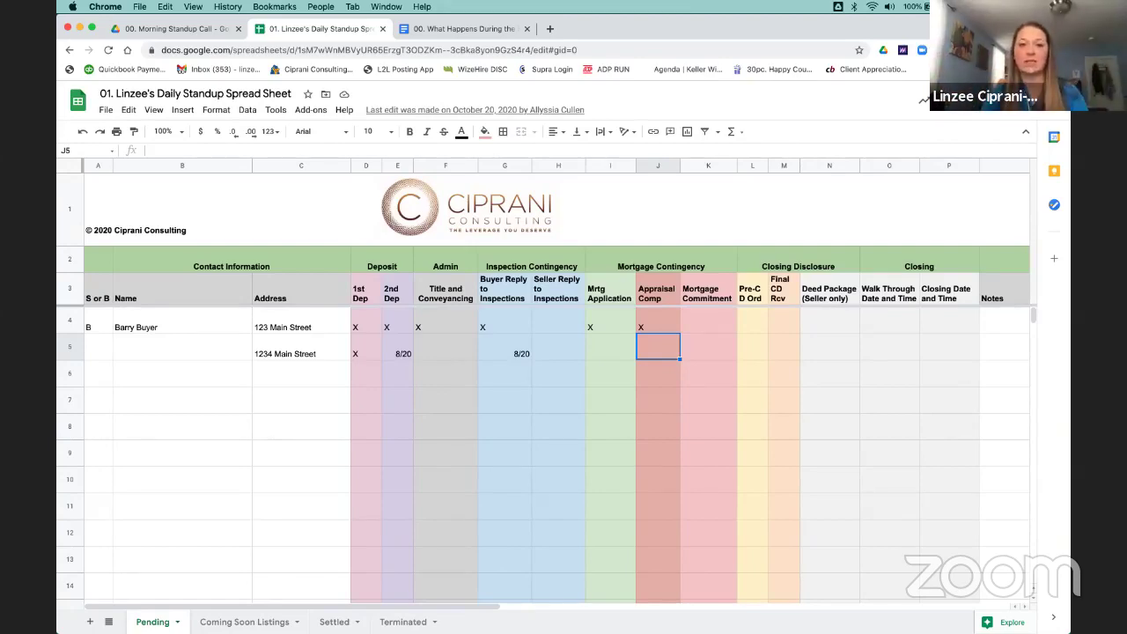
{"action": "left_click", "coordinate": [458, 28]}
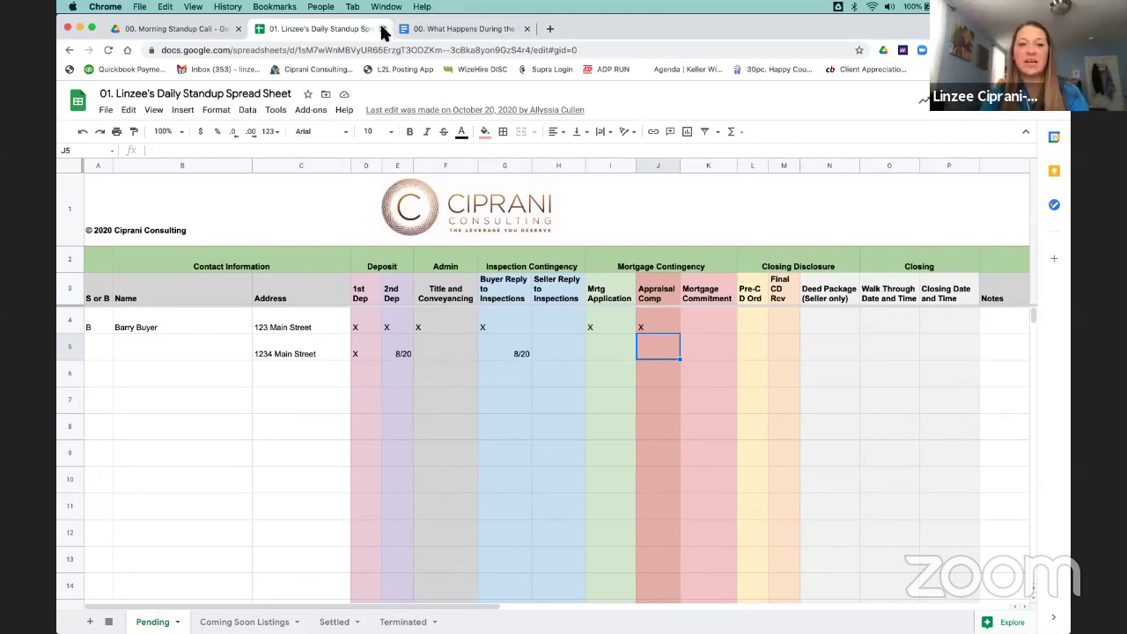
{"action": "scroll", "coordinate": [525, 193], "scroll_direction": "up", "scroll_amount": 3}
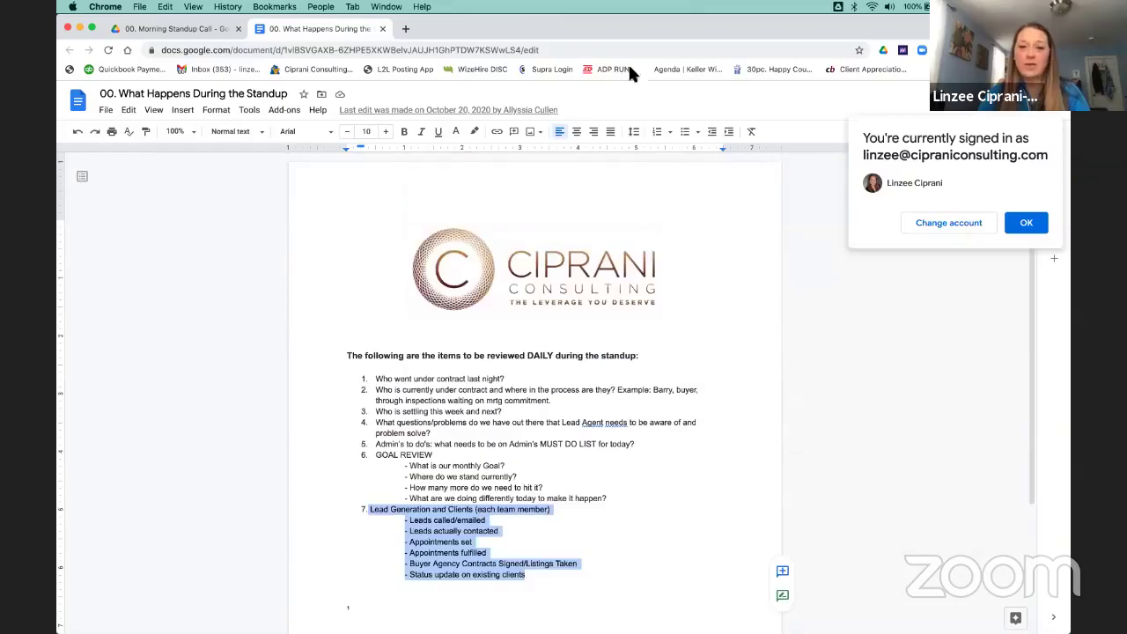